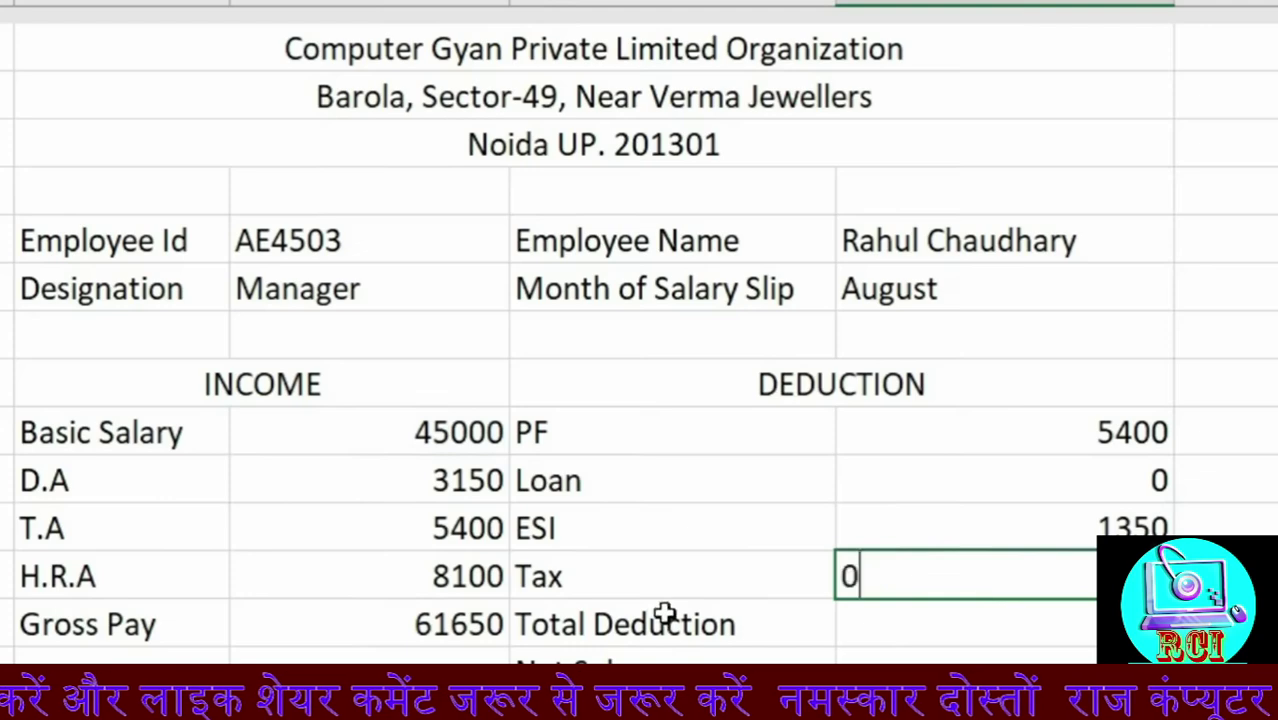
Step: Enter 0 as the Tax deduction and total the deductions E10:E13 with a SUM formula in the Total Deduction cell
key(Return)
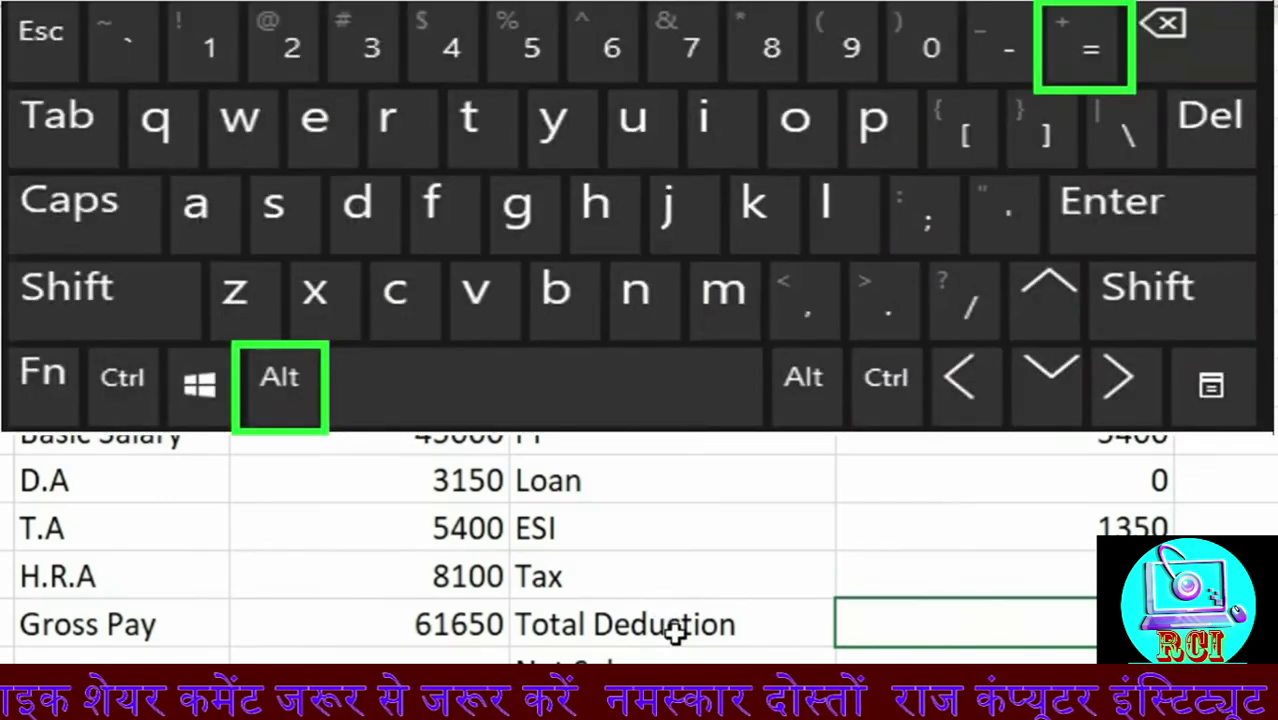
key(alt+equal)
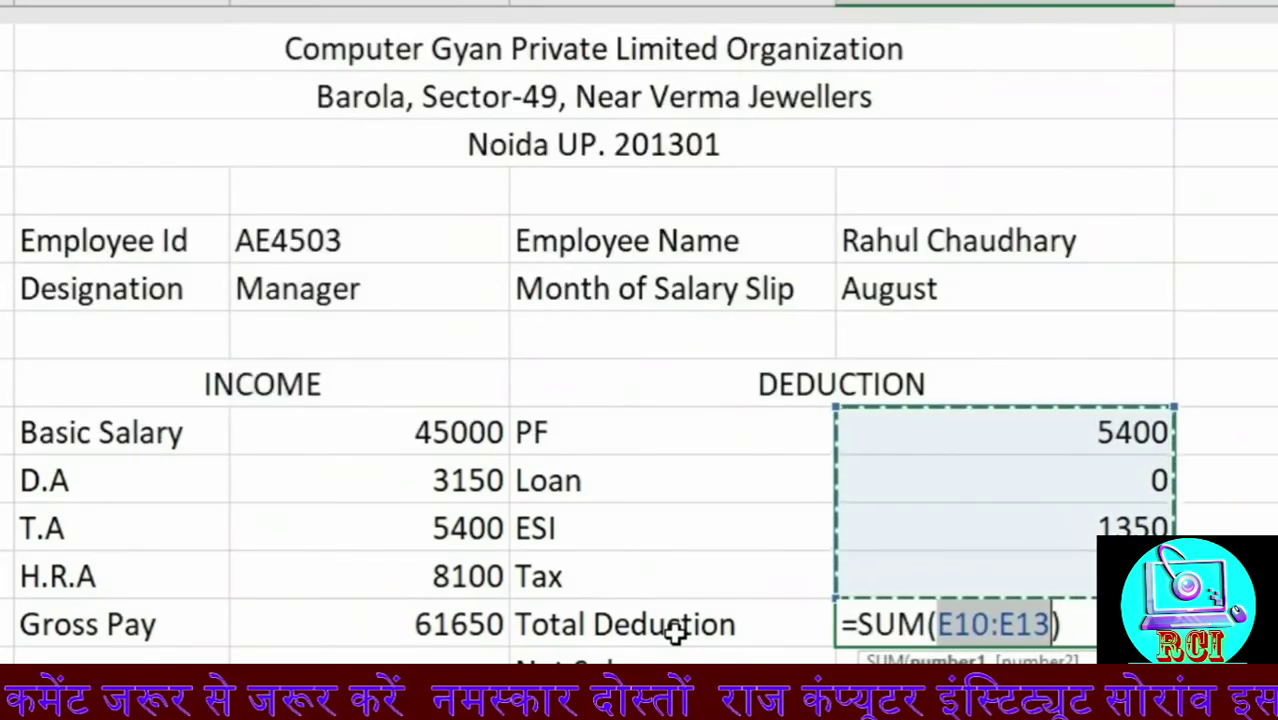
key(Return)
click(1078, 622)
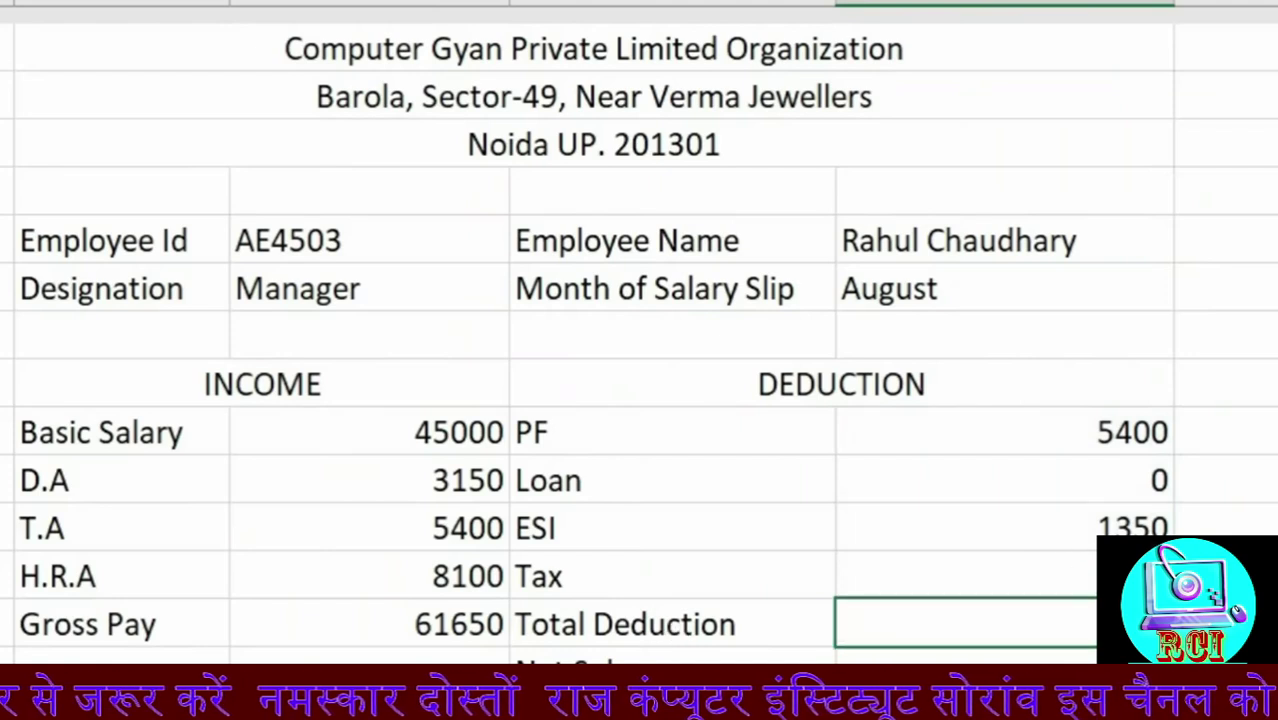
click(337, 629)
click(1036, 617)
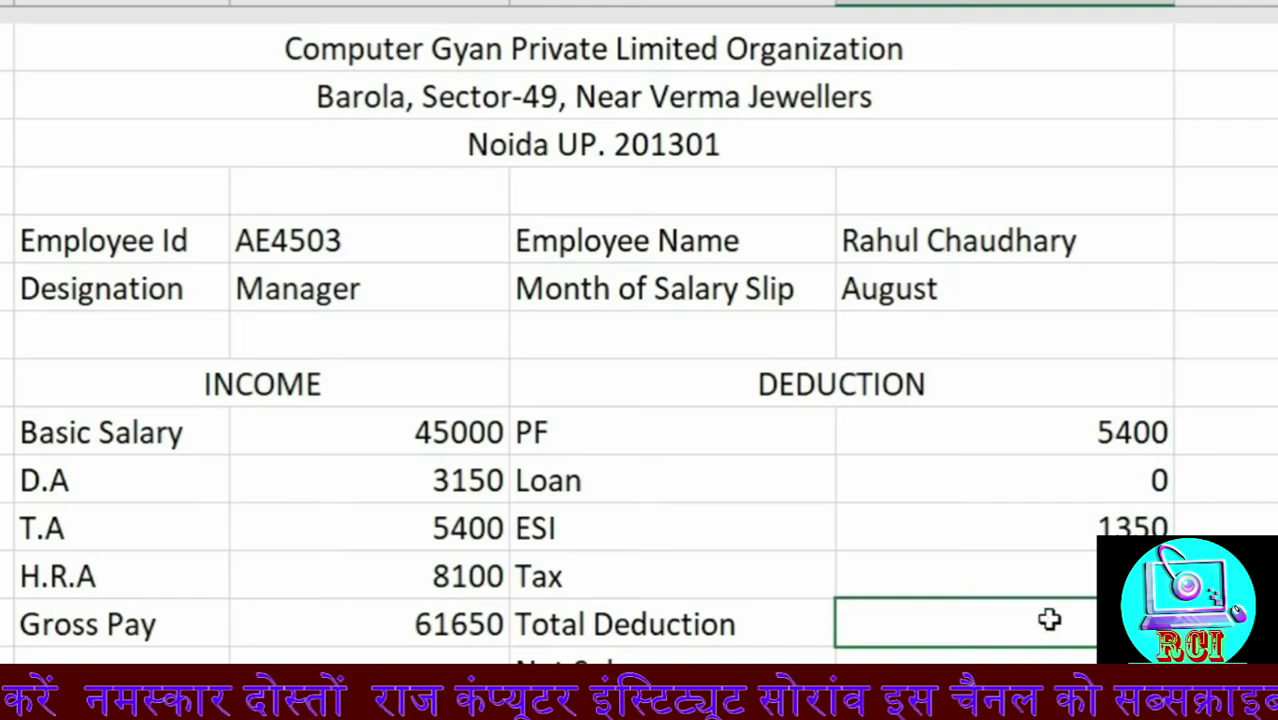
Step: Calculate the Net Salary as Gross Pay minus Total Deduction with the formula =C14-E14
click(1027, 655)
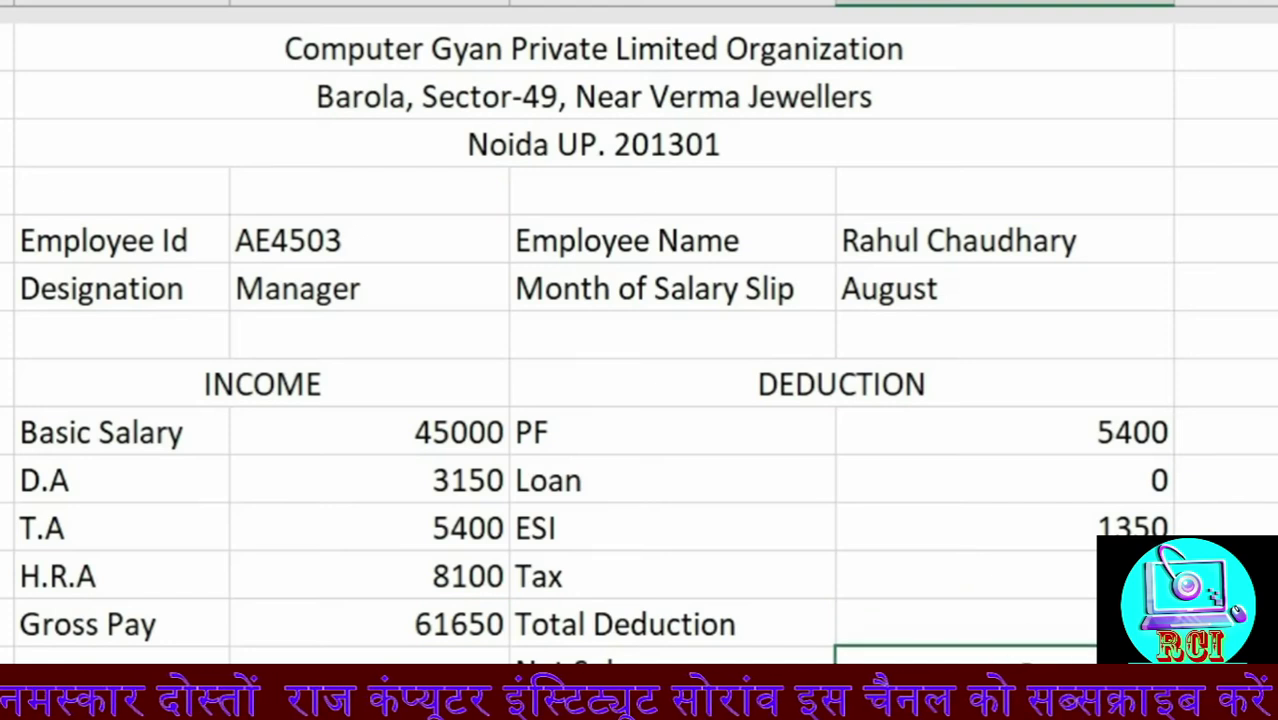
click(455, 622)
key(ctrl+c)
key(Escape)
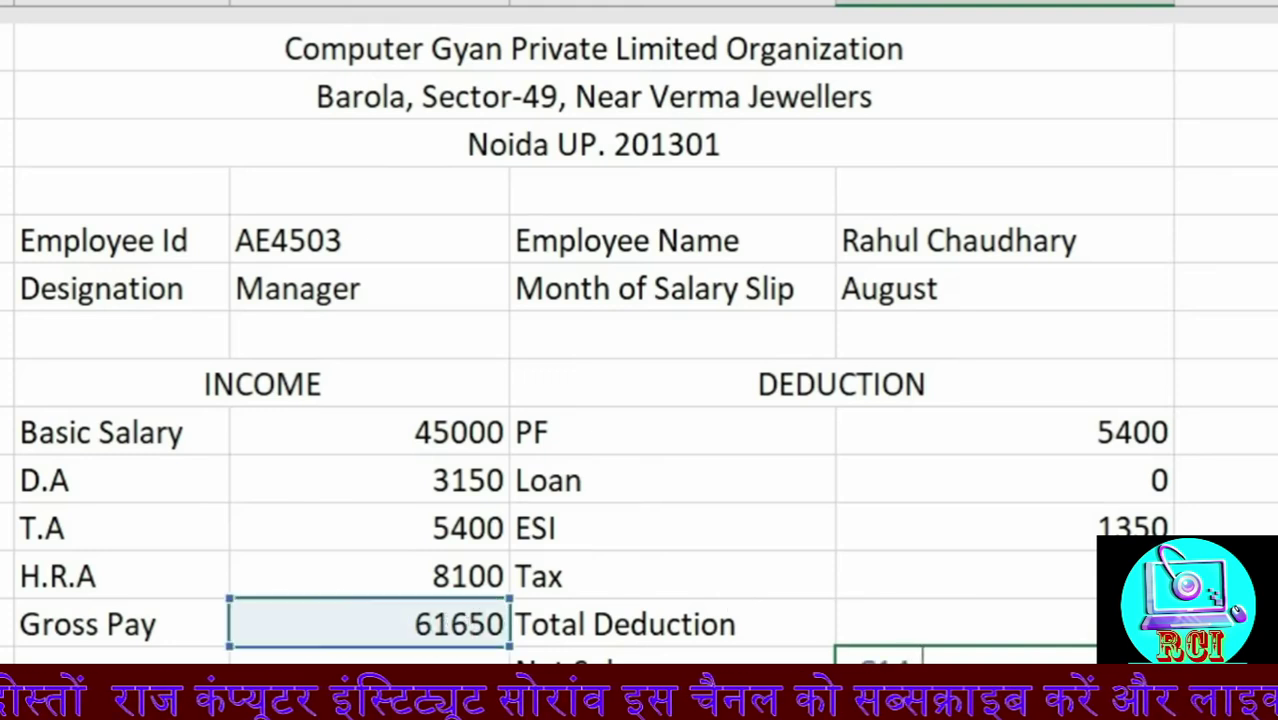
click(984, 611)
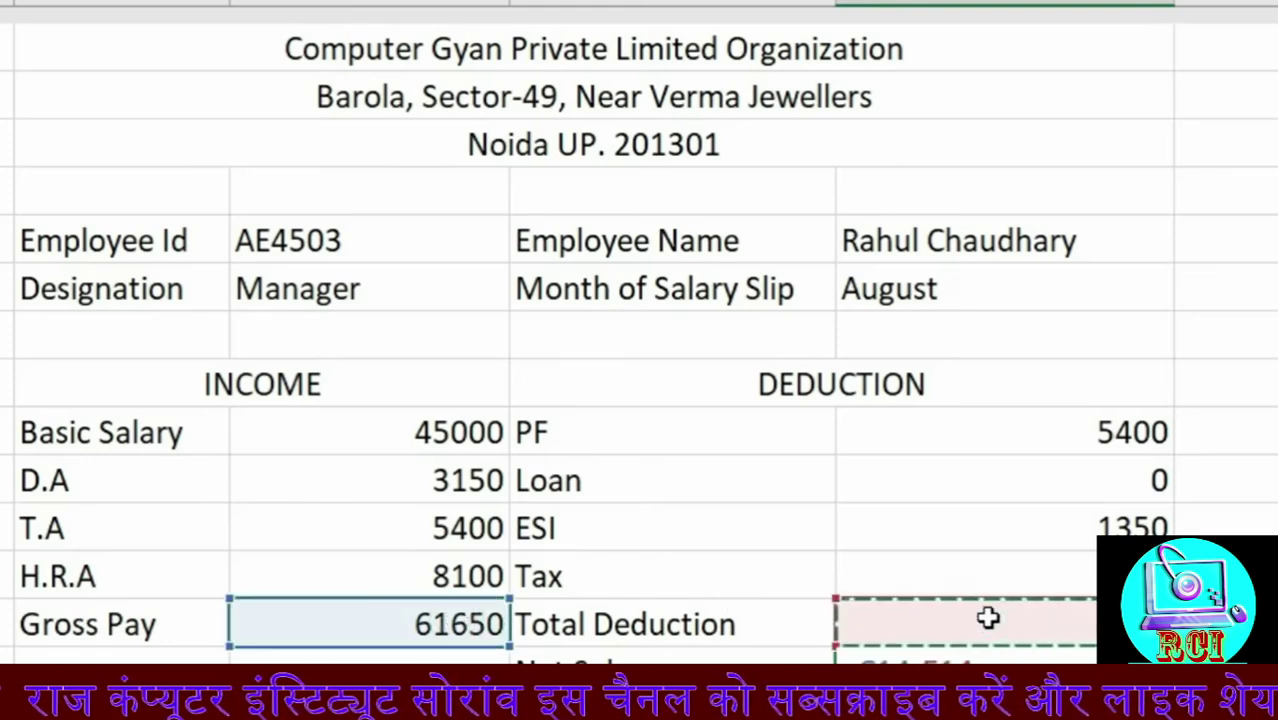
key(Return)
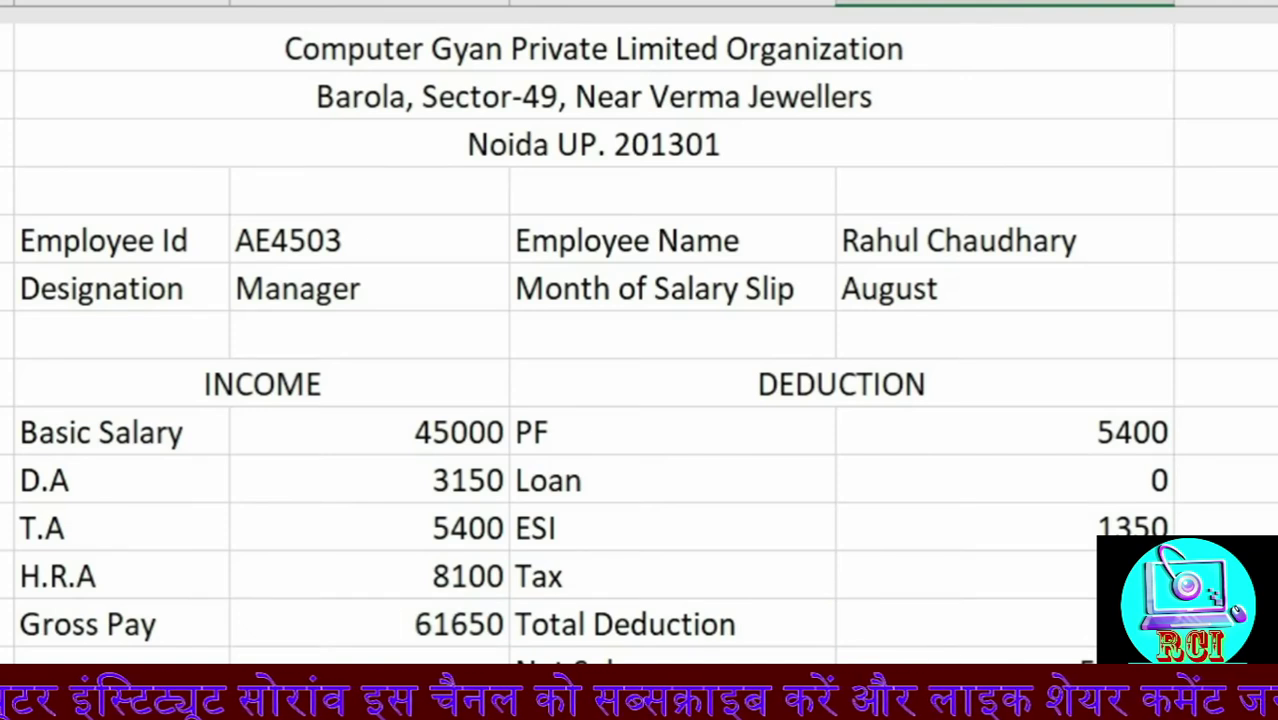
click(414, 616)
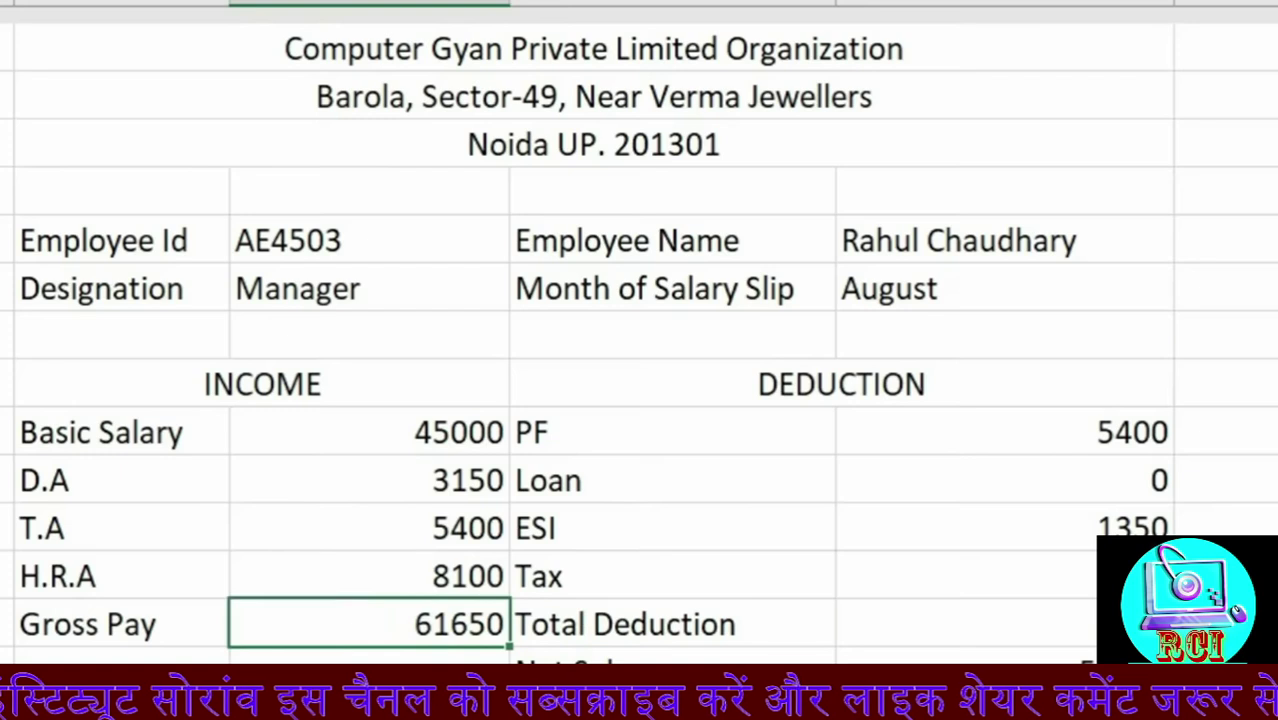
click(1104, 615)
click(1110, 664)
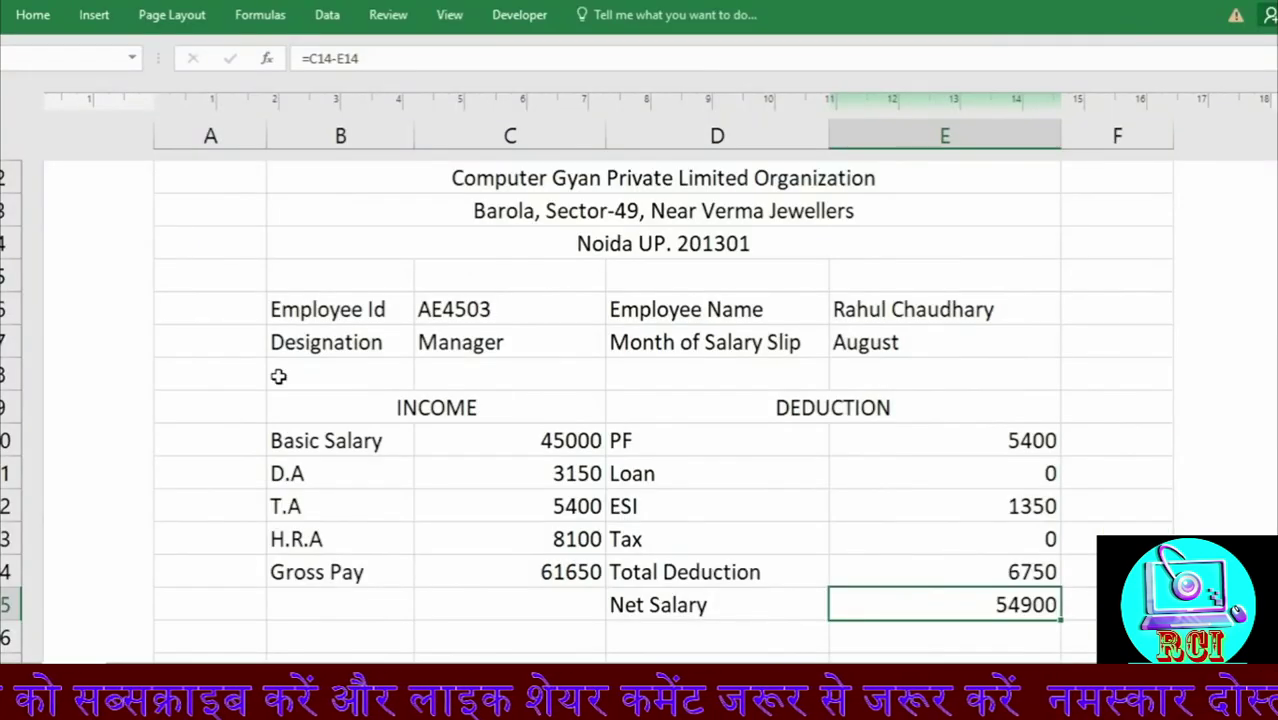
Step: Center the income and deduction entries horizontally, from Basic Salary through the Total Deduction amount (B10:E14)
drag(343, 429, 975, 572)
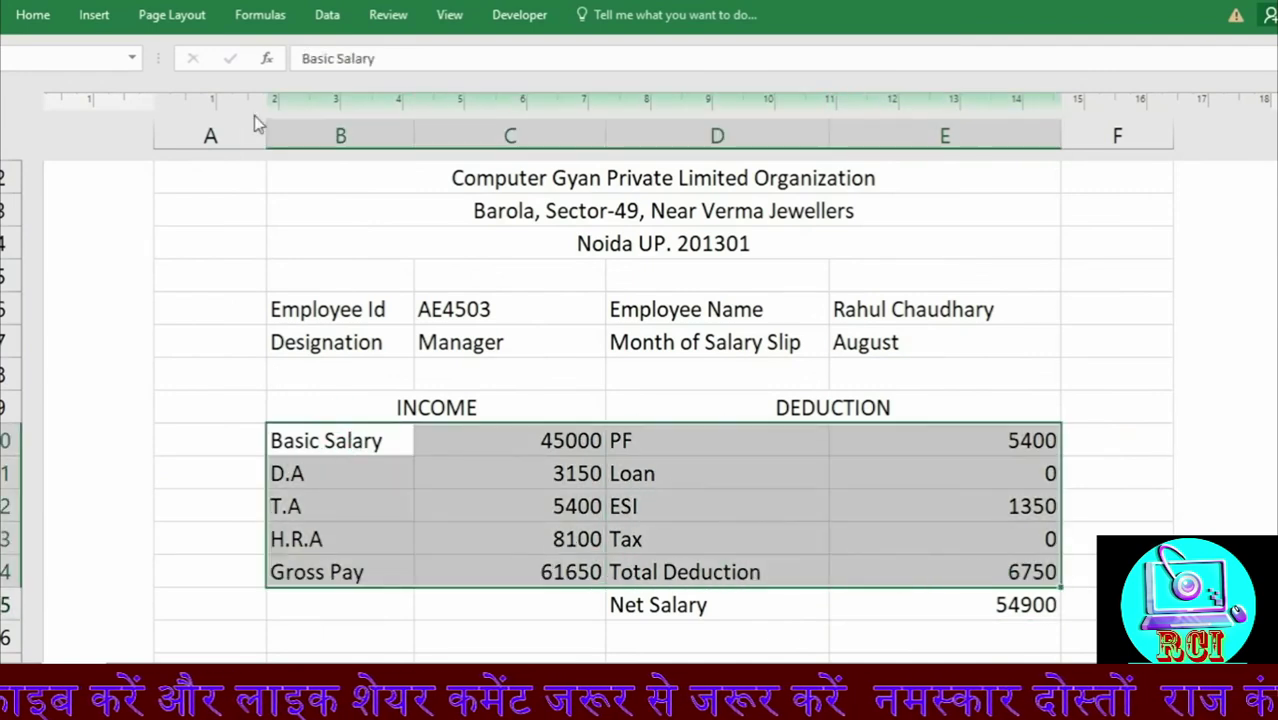
click(33, 15)
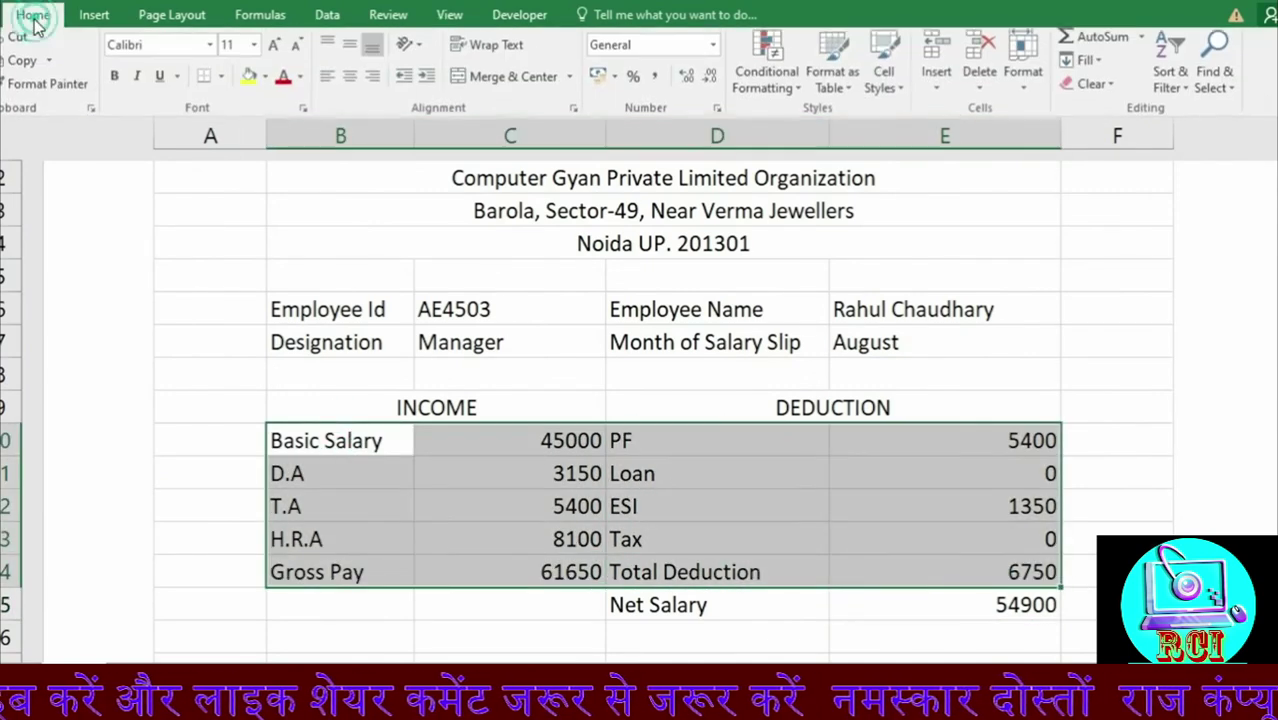
click(350, 84)
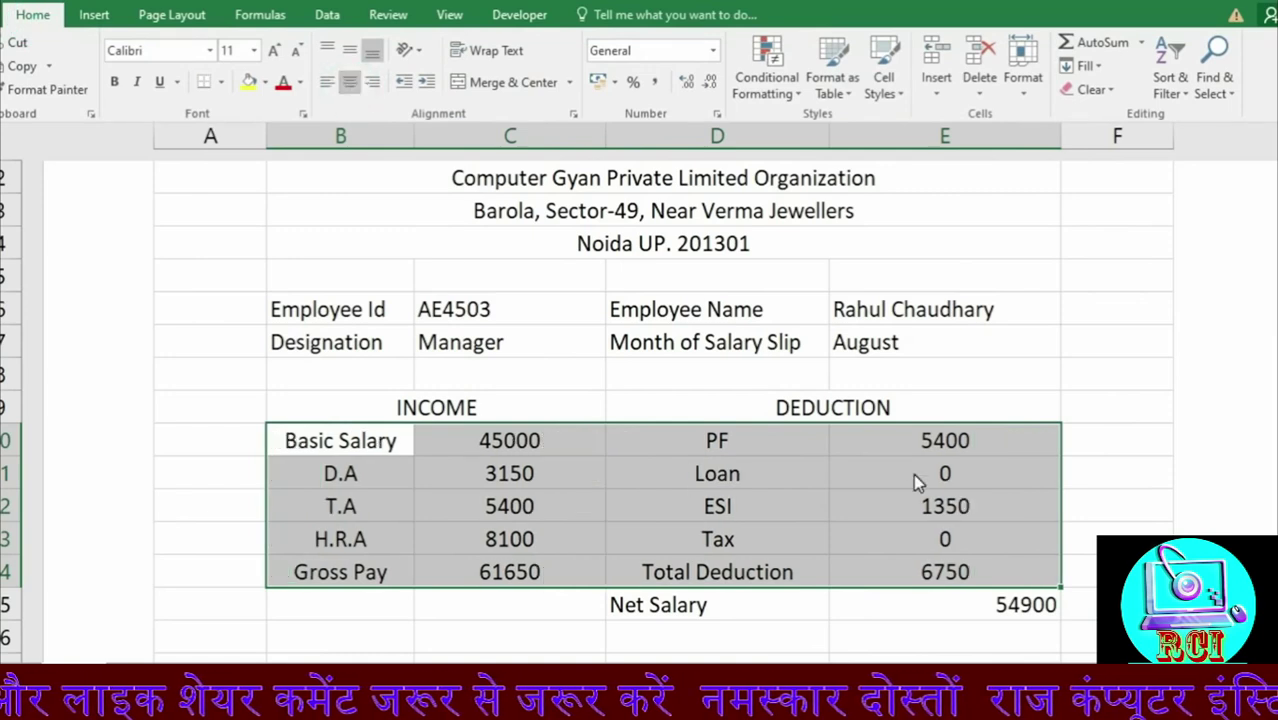
Step: Right-align the income amounts in C10:C14 and the deduction amounts in E10:E14
click(511, 448)
drag(512, 450, 503, 506)
click(516, 499)
drag(471, 442, 481, 572)
click(33, 14)
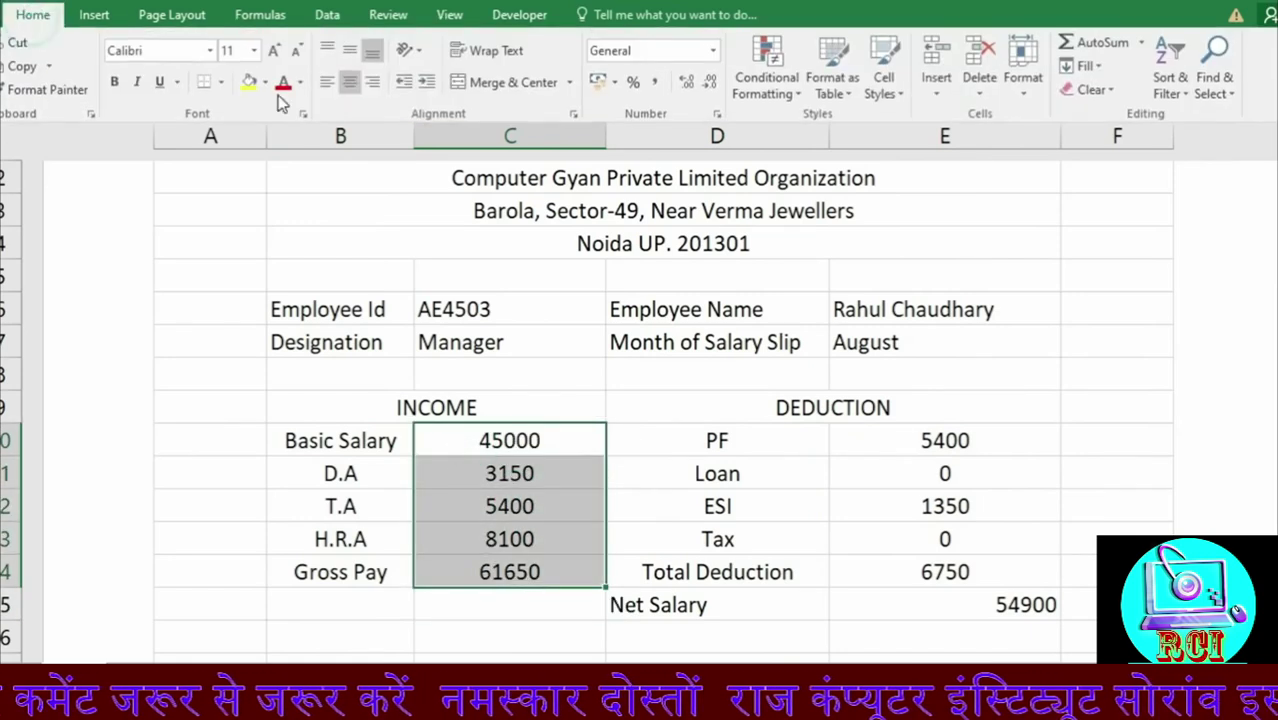
click(369, 82)
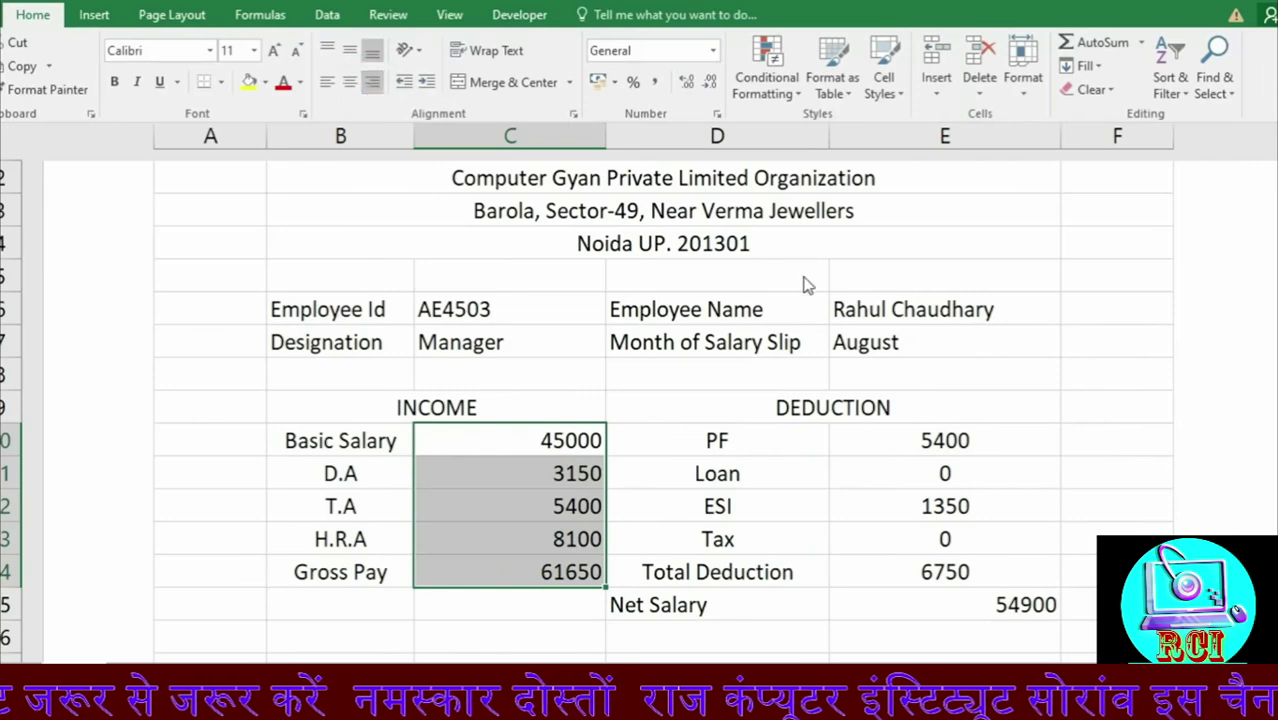
click(945, 443)
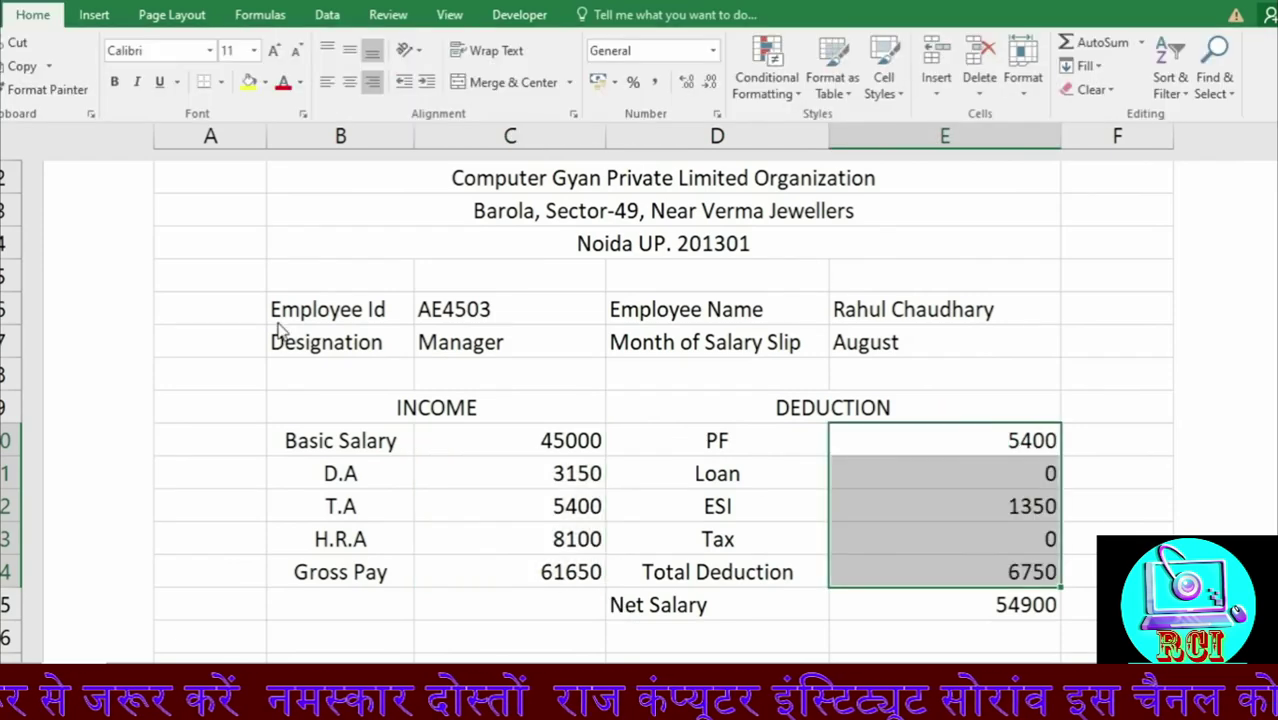
Step: Make the labels Employee Id, Designation, Employee Name and Month of Salary Slip bold
click(325, 310)
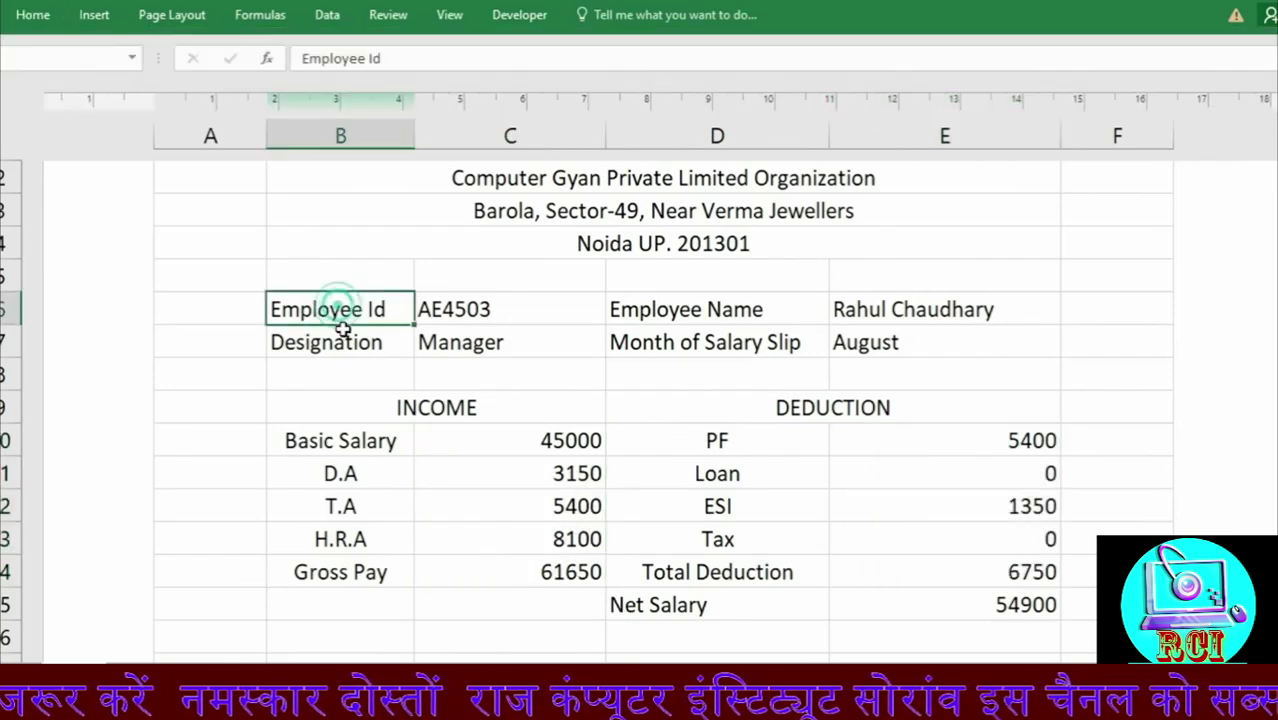
drag(337, 308, 343, 342)
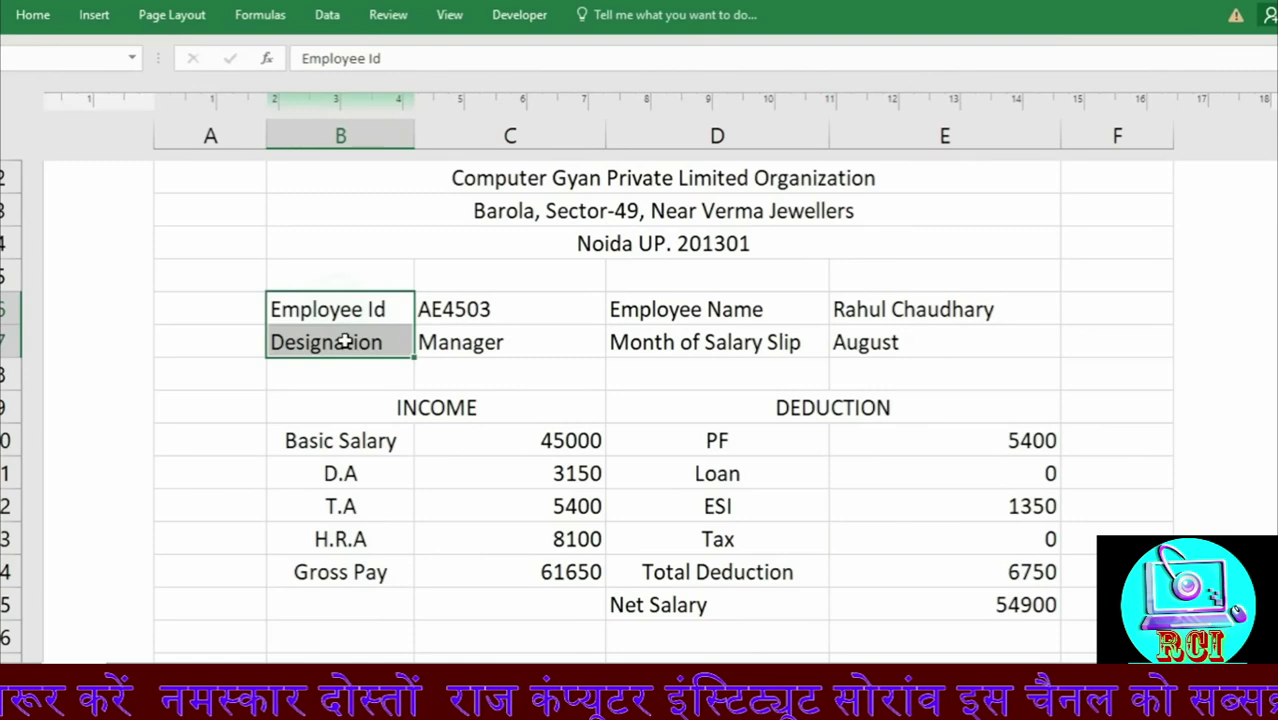
click(33, 14)
click(114, 81)
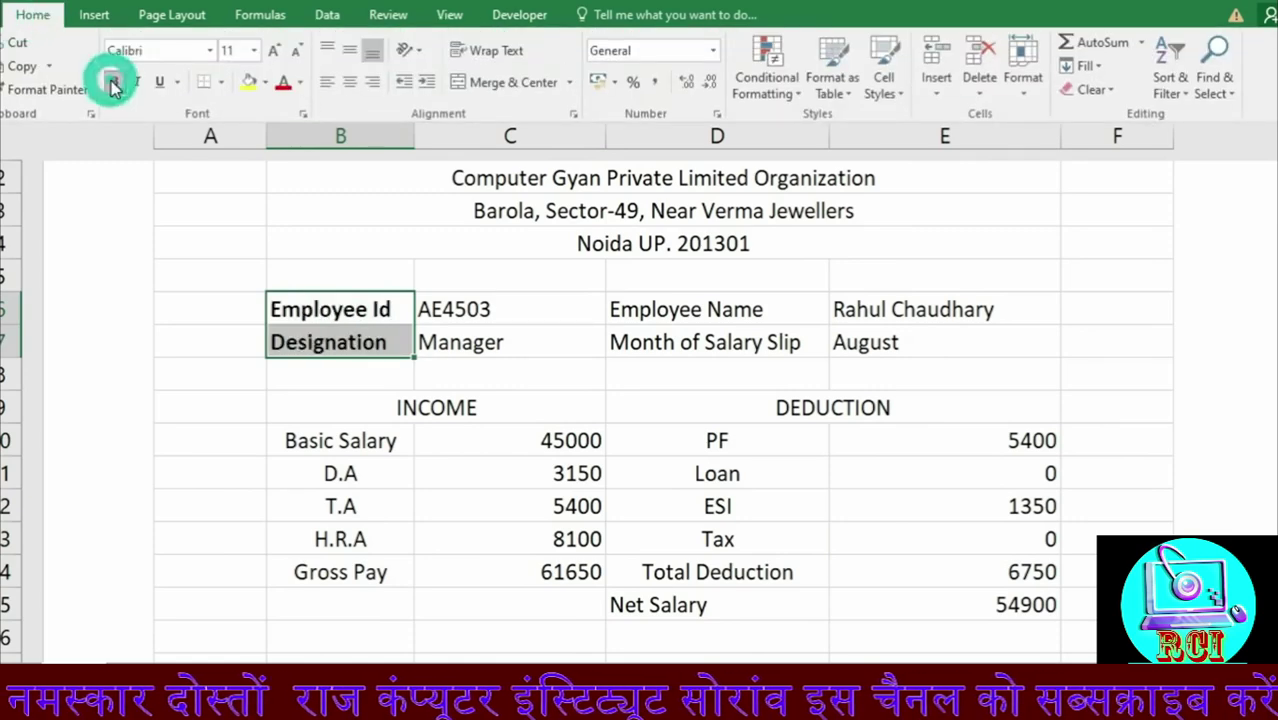
click(725, 300)
click(727, 302)
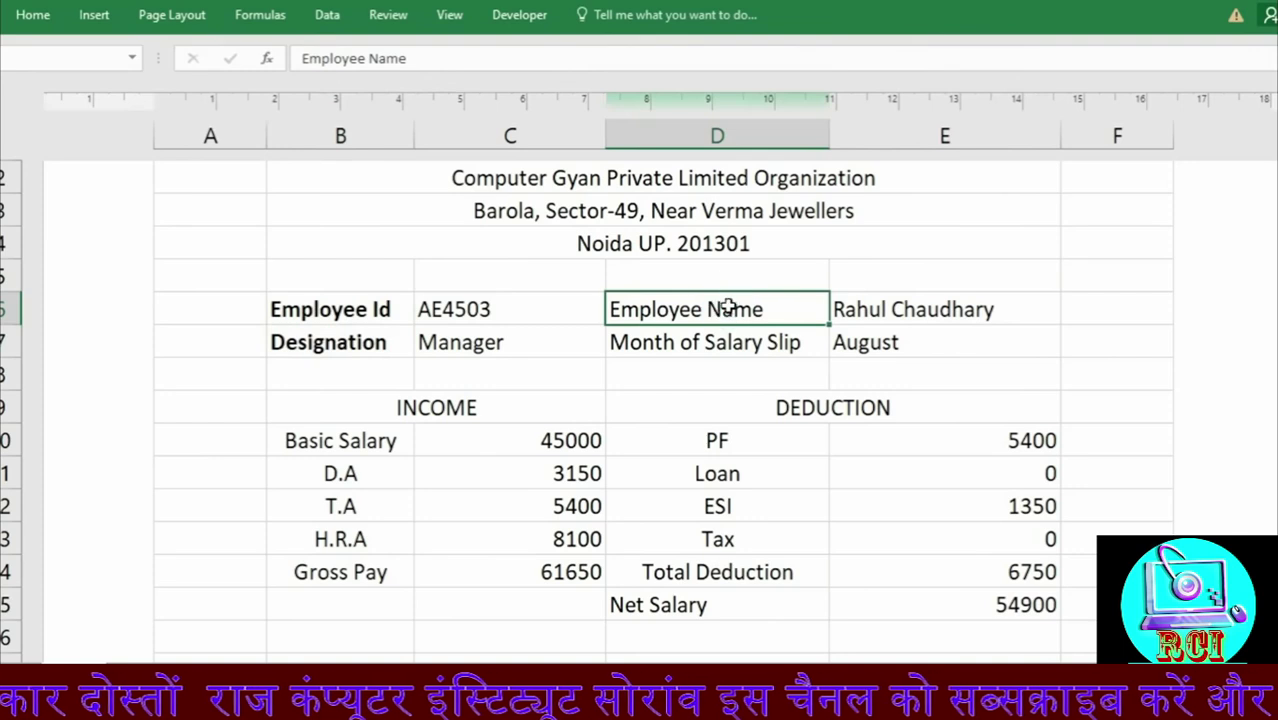
drag(727, 300, 727, 342)
click(33, 14)
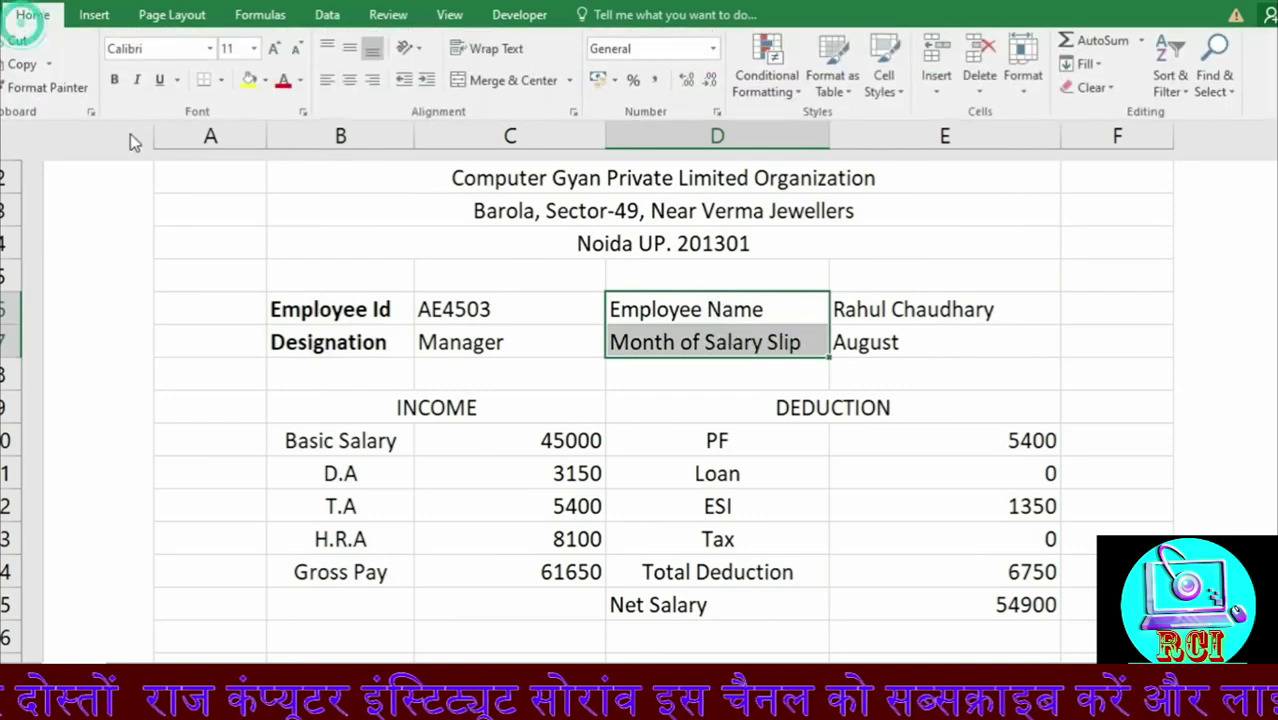
click(110, 82)
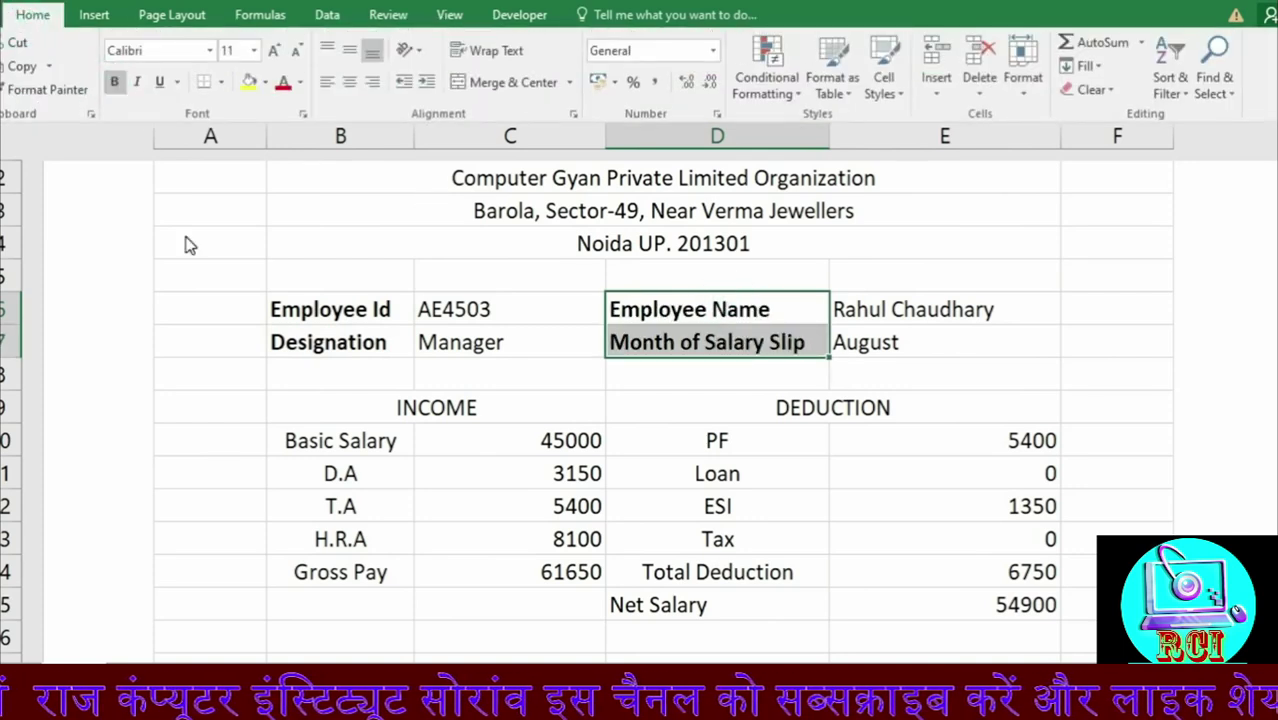
Step: Center the employee detail values beside the bold labels, in C6:C7 and E6:E7
click(475, 352)
drag(497, 308, 498, 338)
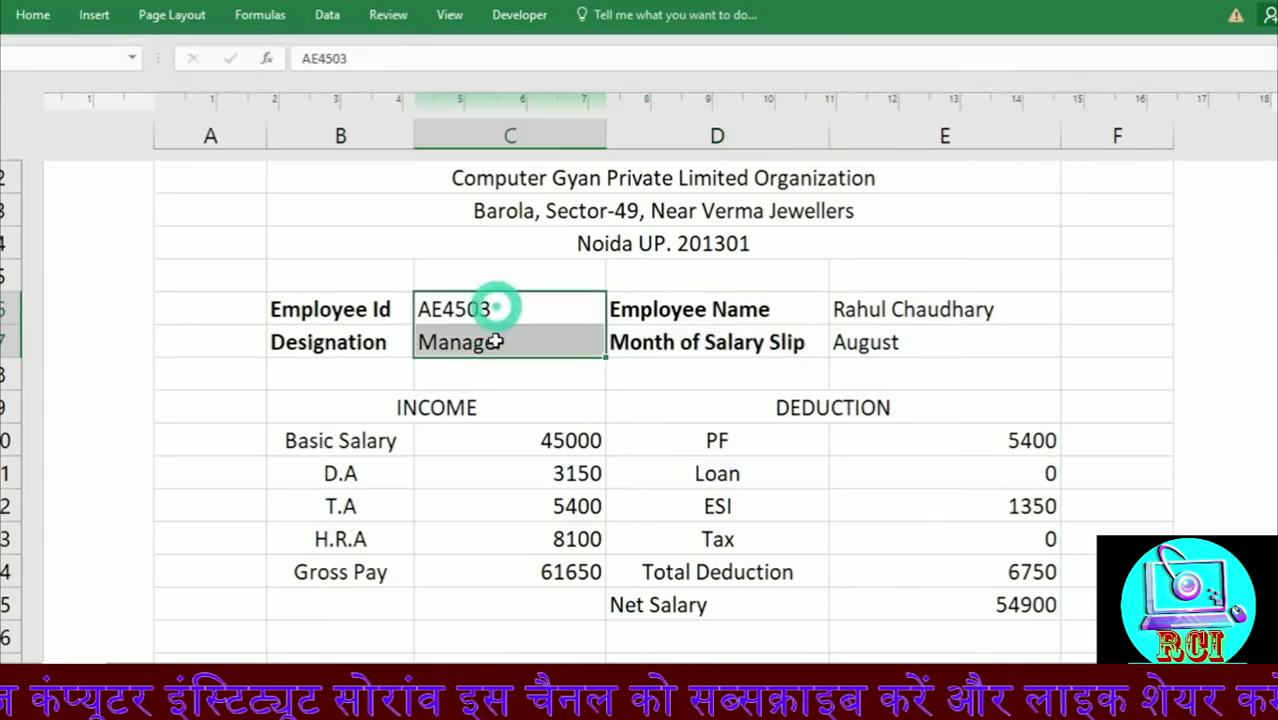
click(33, 14)
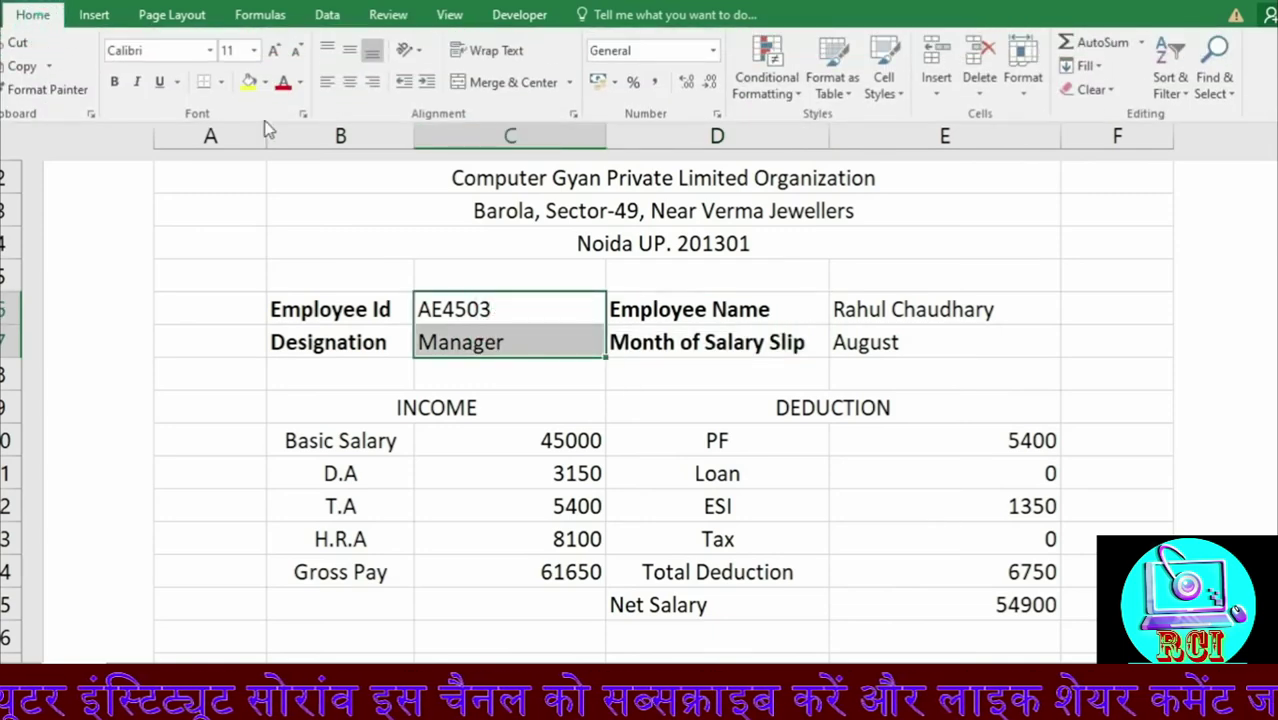
click(350, 82)
click(860, 302)
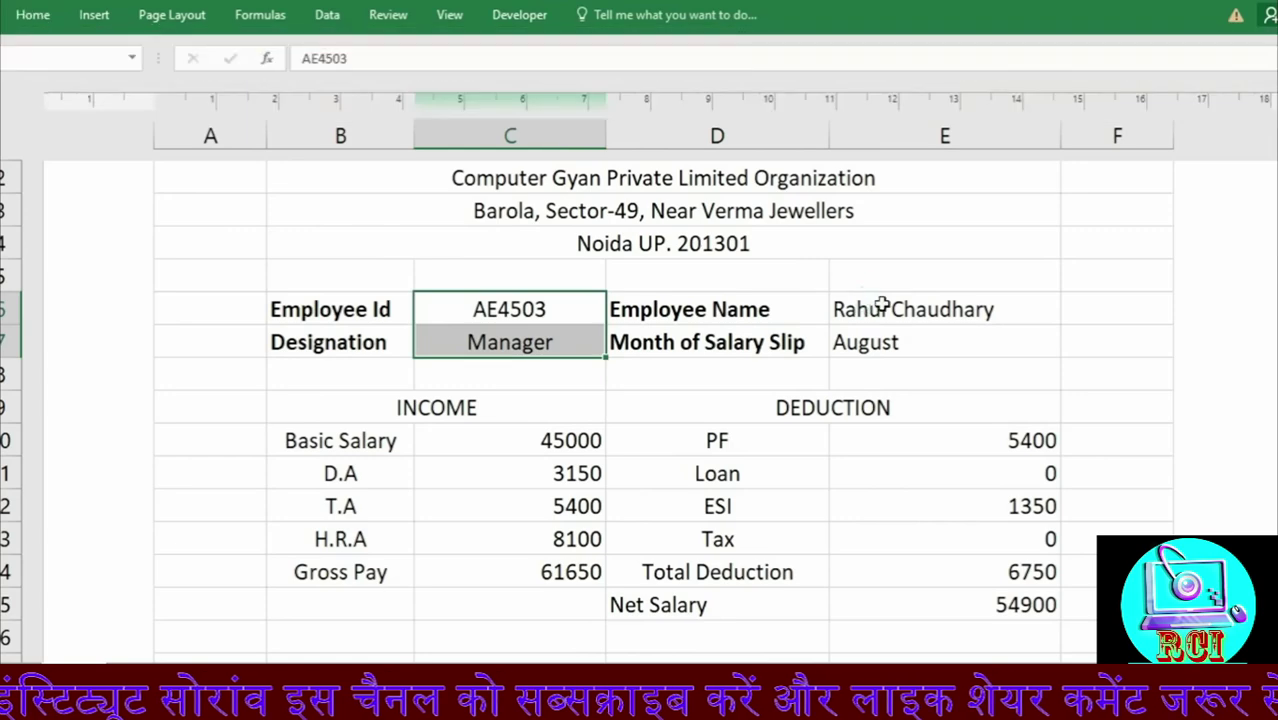
click(890, 308)
drag(890, 308, 890, 334)
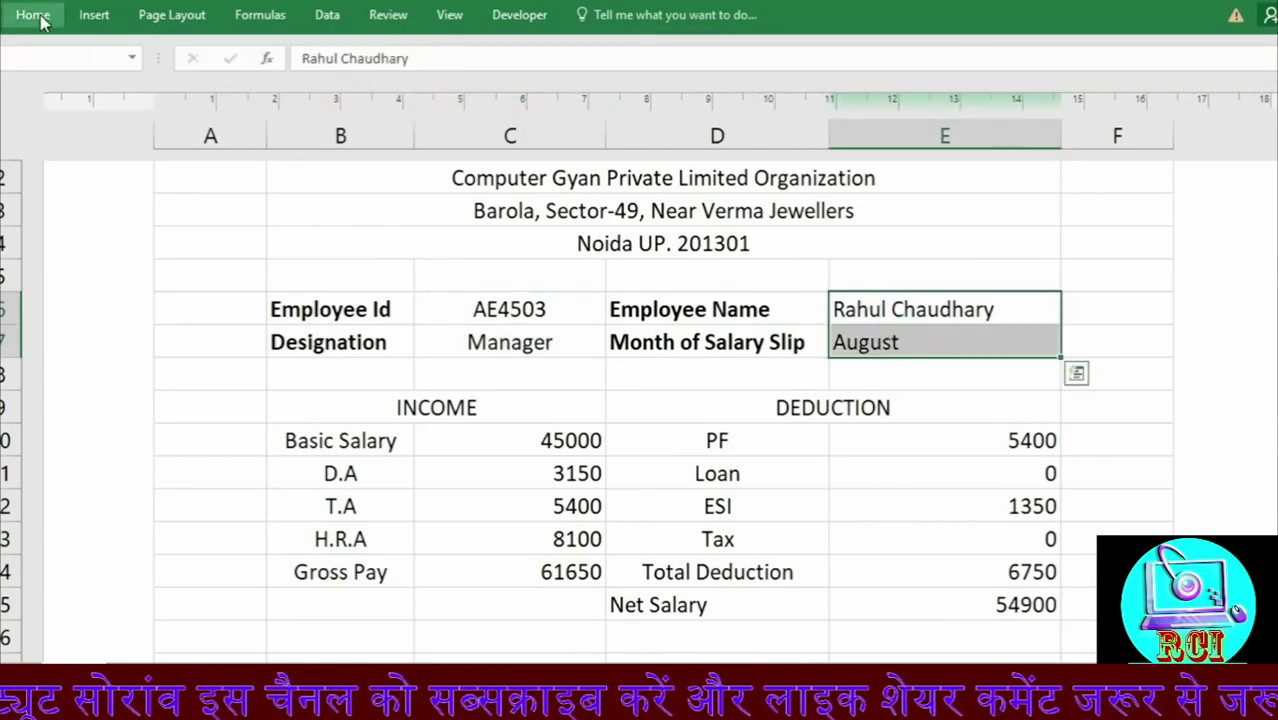
click(33, 14)
click(350, 84)
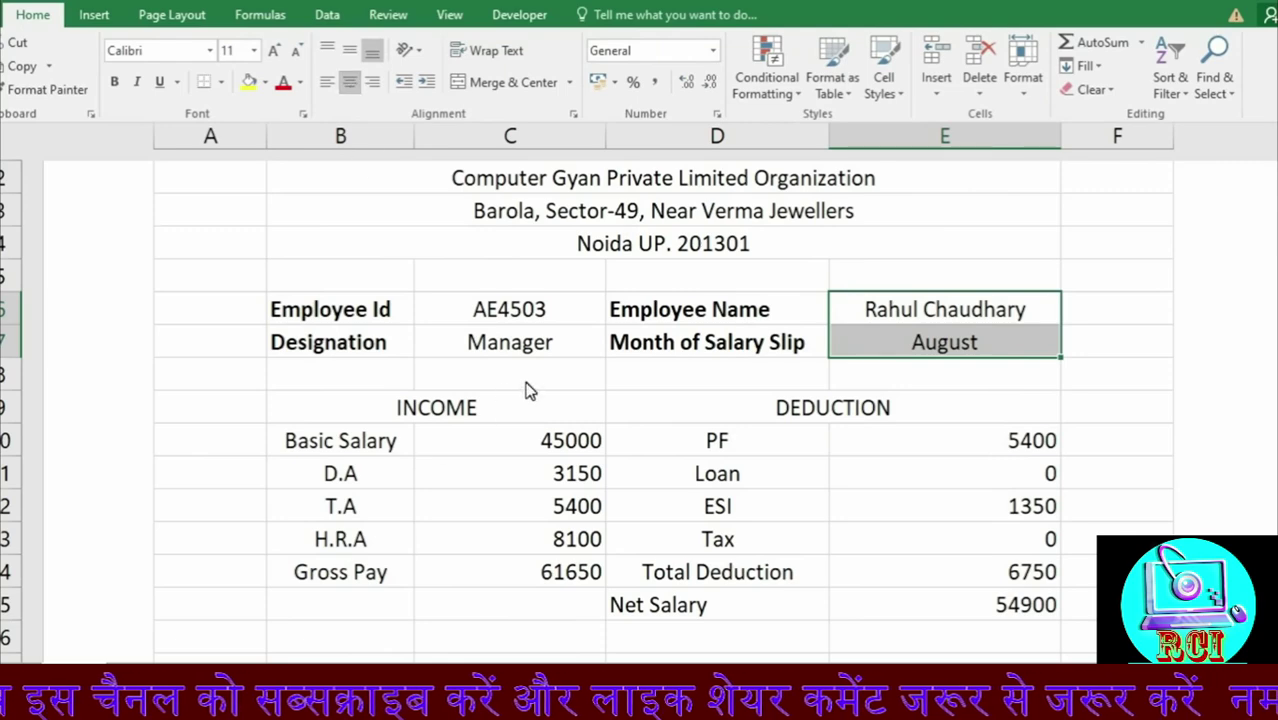
Step: Format the company name heading in row 2 as 16 pt bold text
click(535, 177)
click(522, 177)
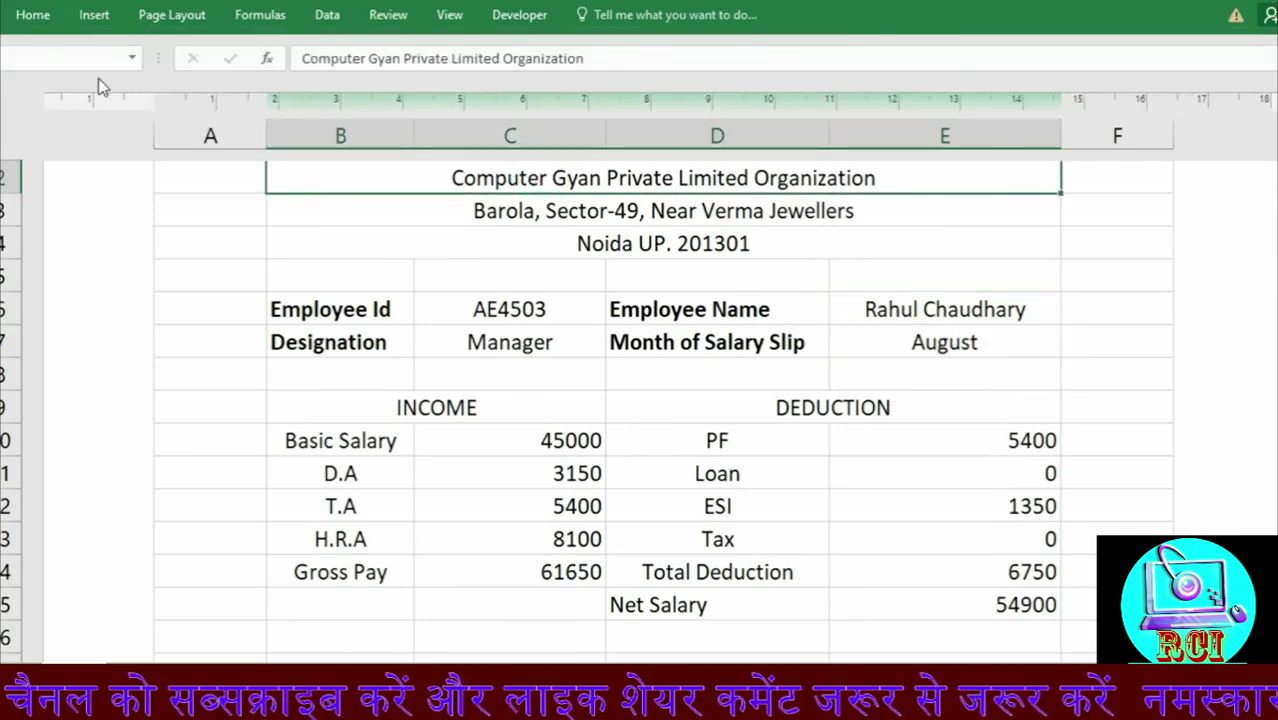
click(33, 18)
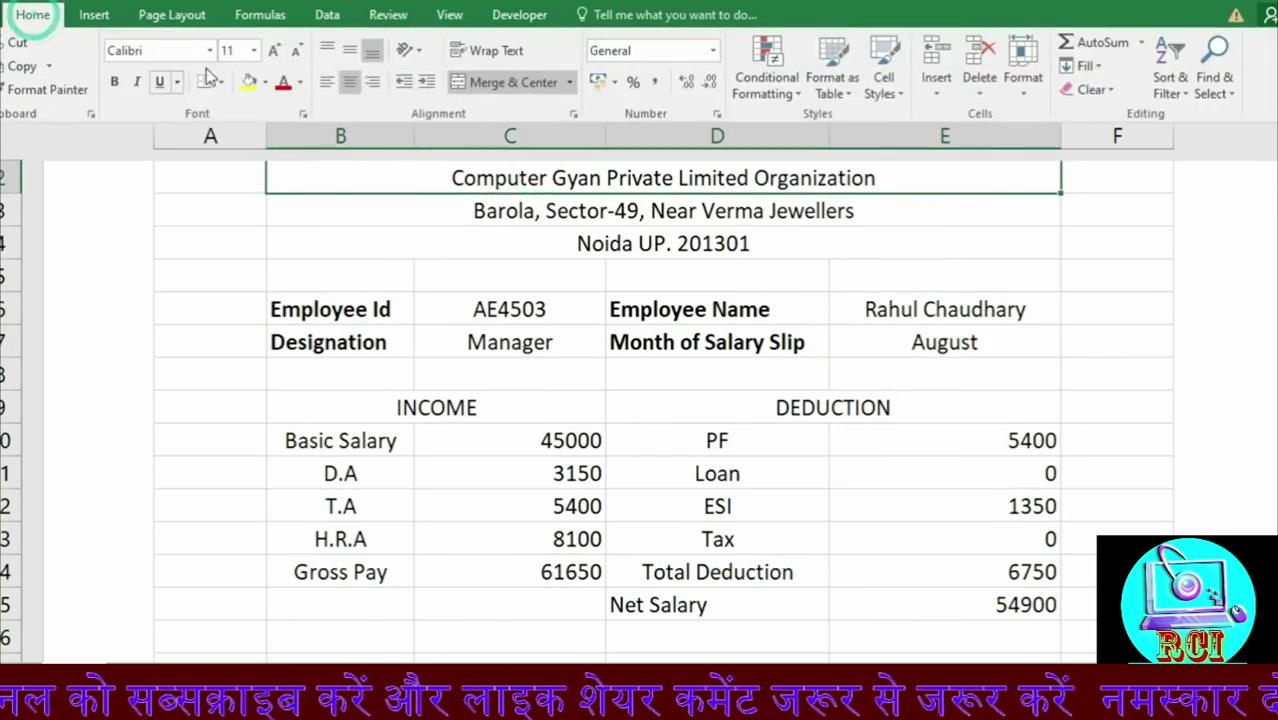
click(271, 50)
click(271, 50)
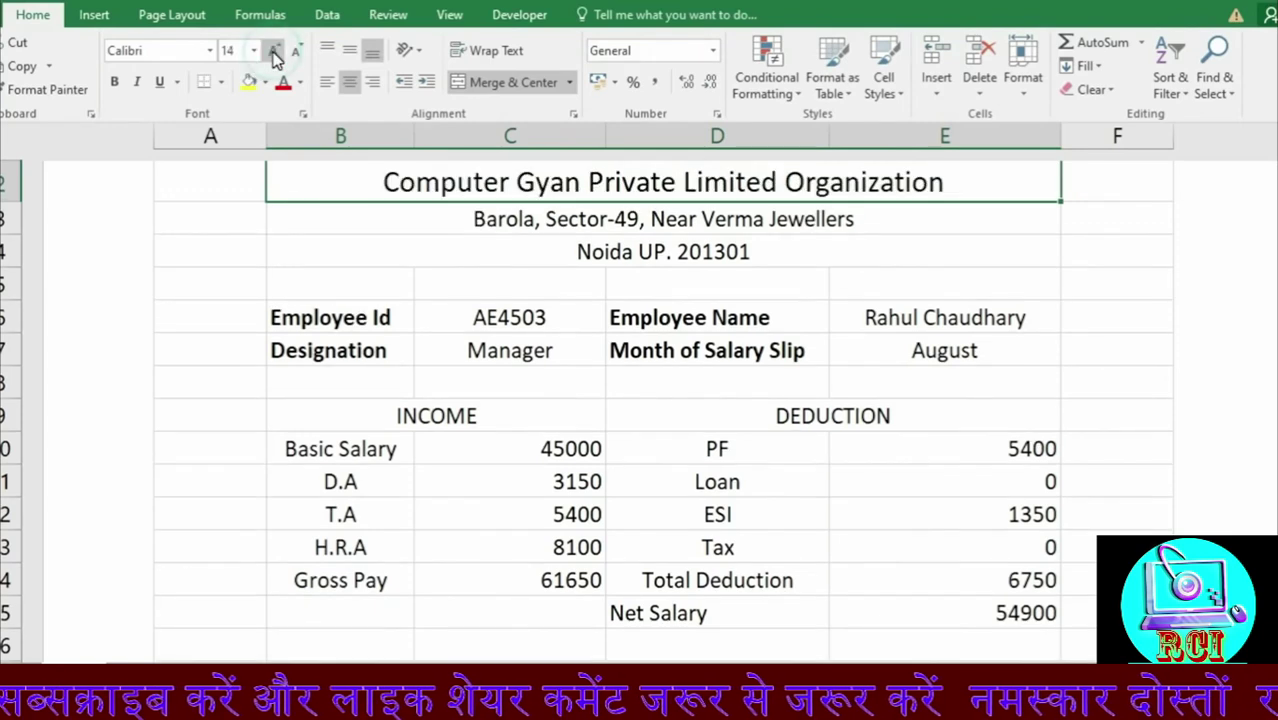
click(271, 50)
click(118, 85)
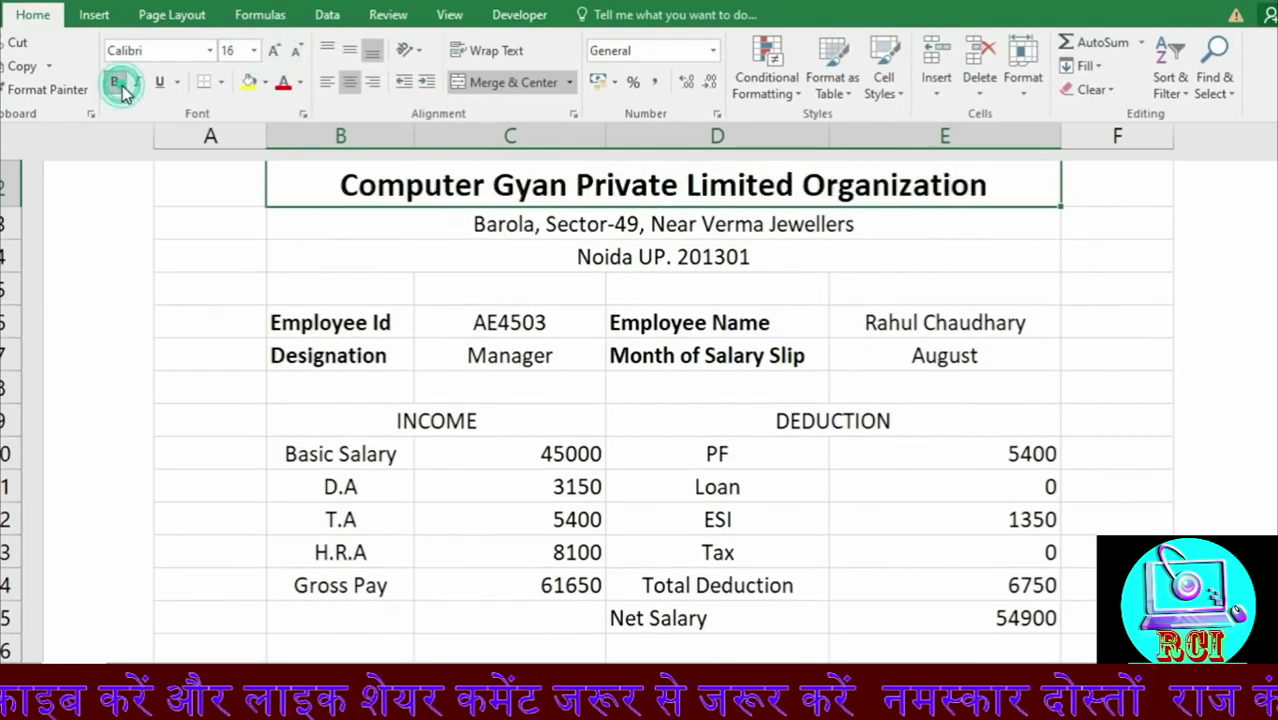
Step: Format the two address lines below the company name as 12 pt bold text
drag(522, 237, 570, 251)
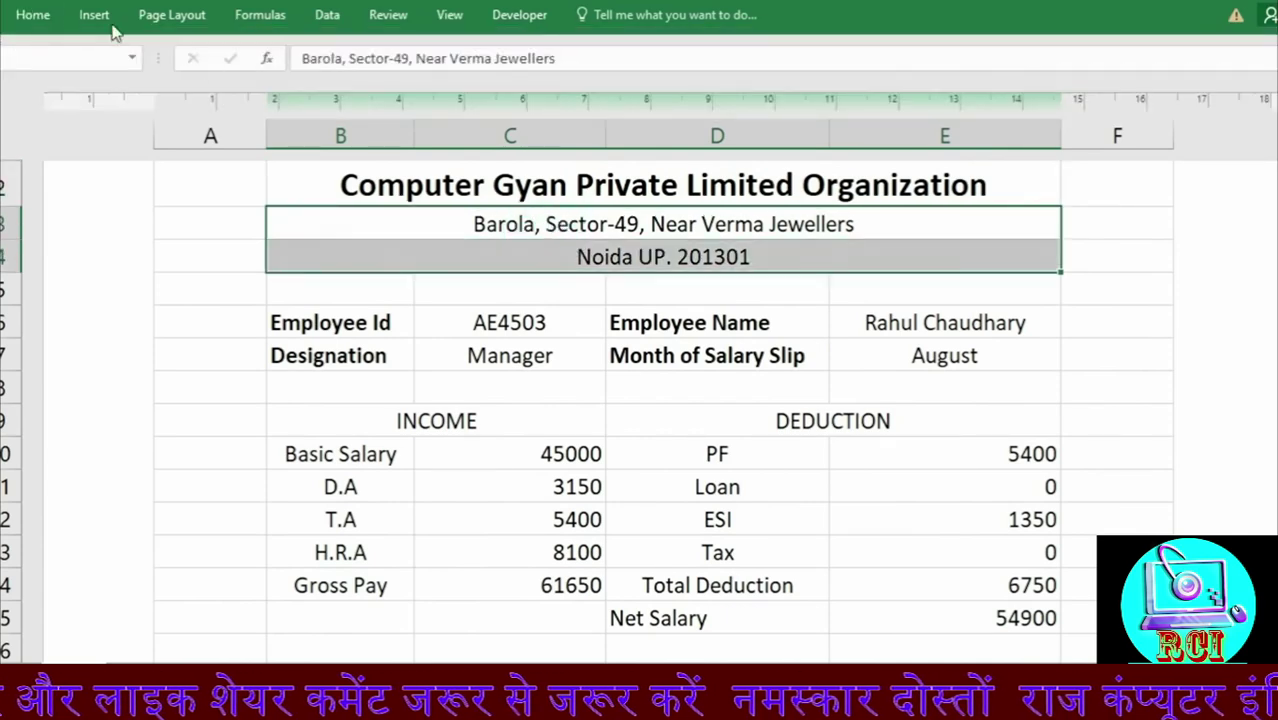
click(33, 15)
click(271, 50)
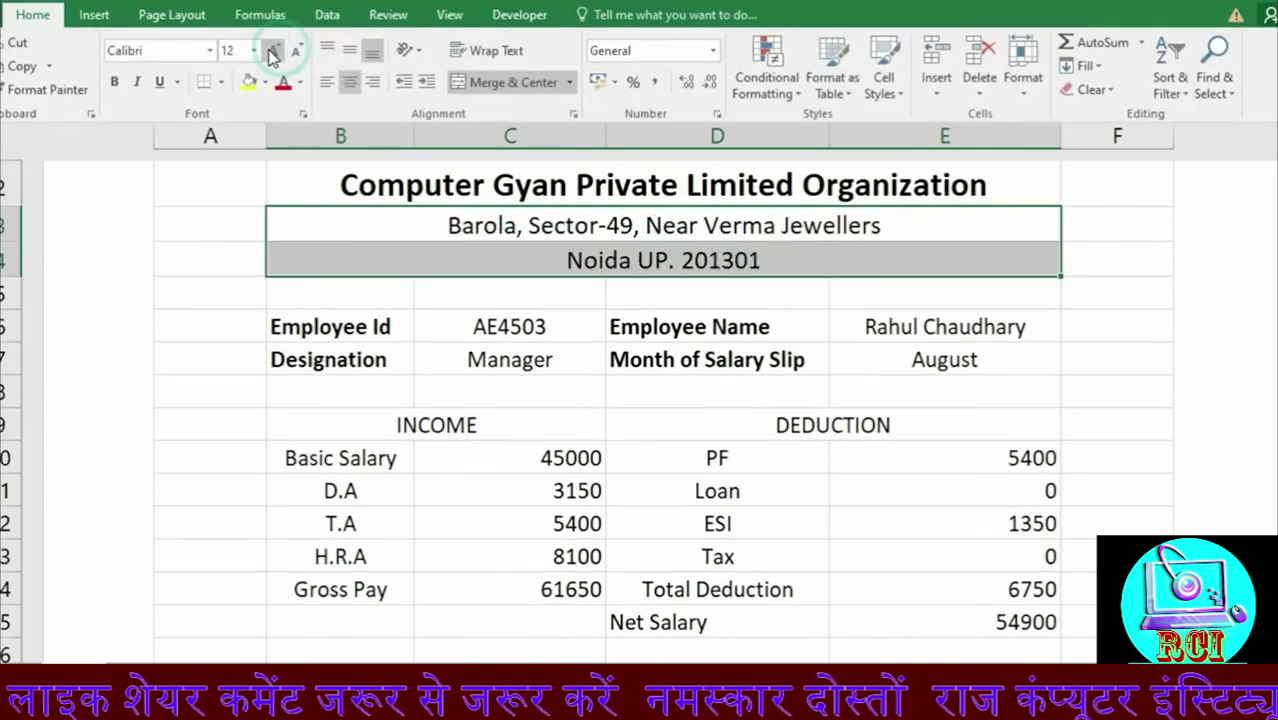
click(114, 81)
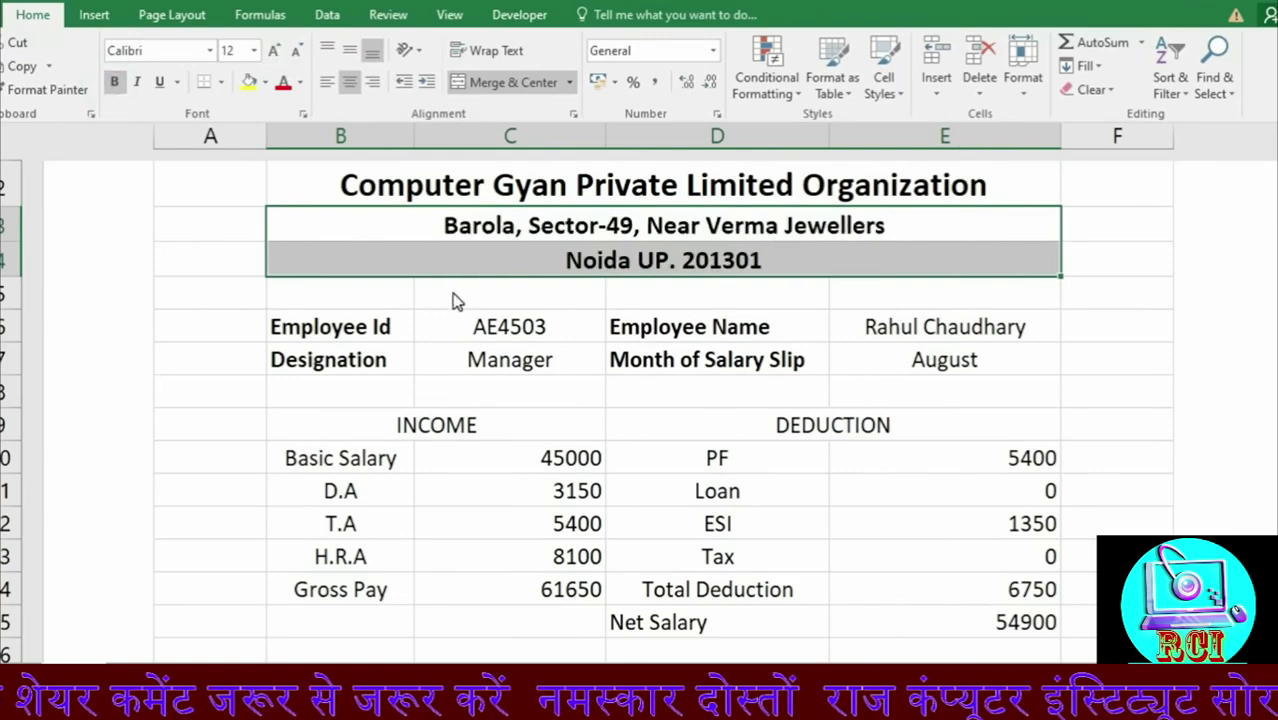
Step: Add a thick bottom border beneath the company name and address block in B2:E4
click(414, 262)
drag(382, 183, 388, 250)
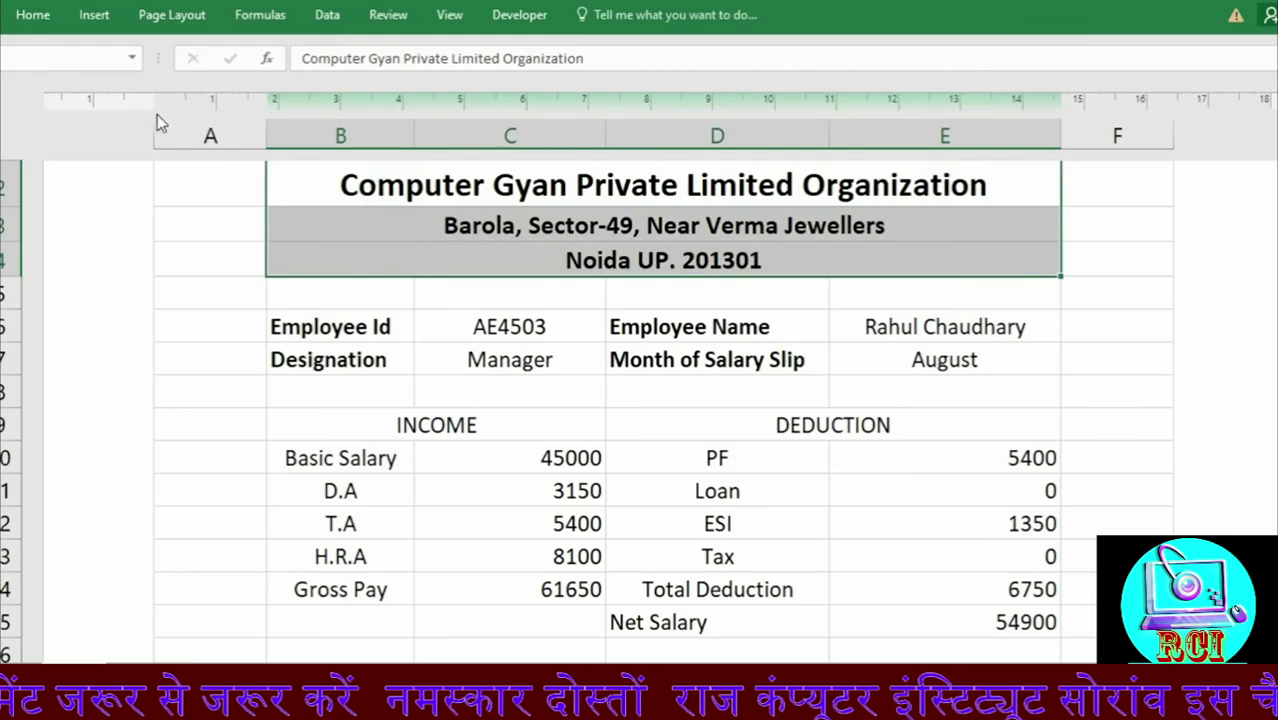
click(33, 15)
click(222, 83)
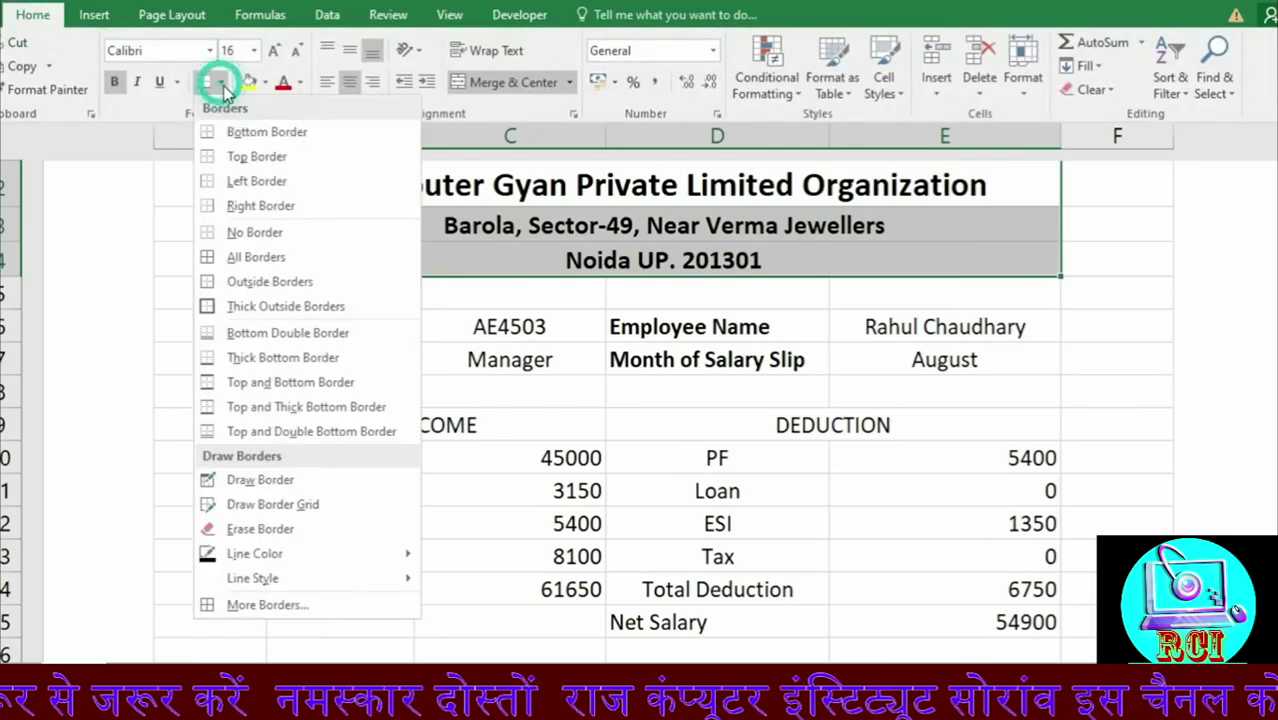
click(273, 357)
click(1139, 326)
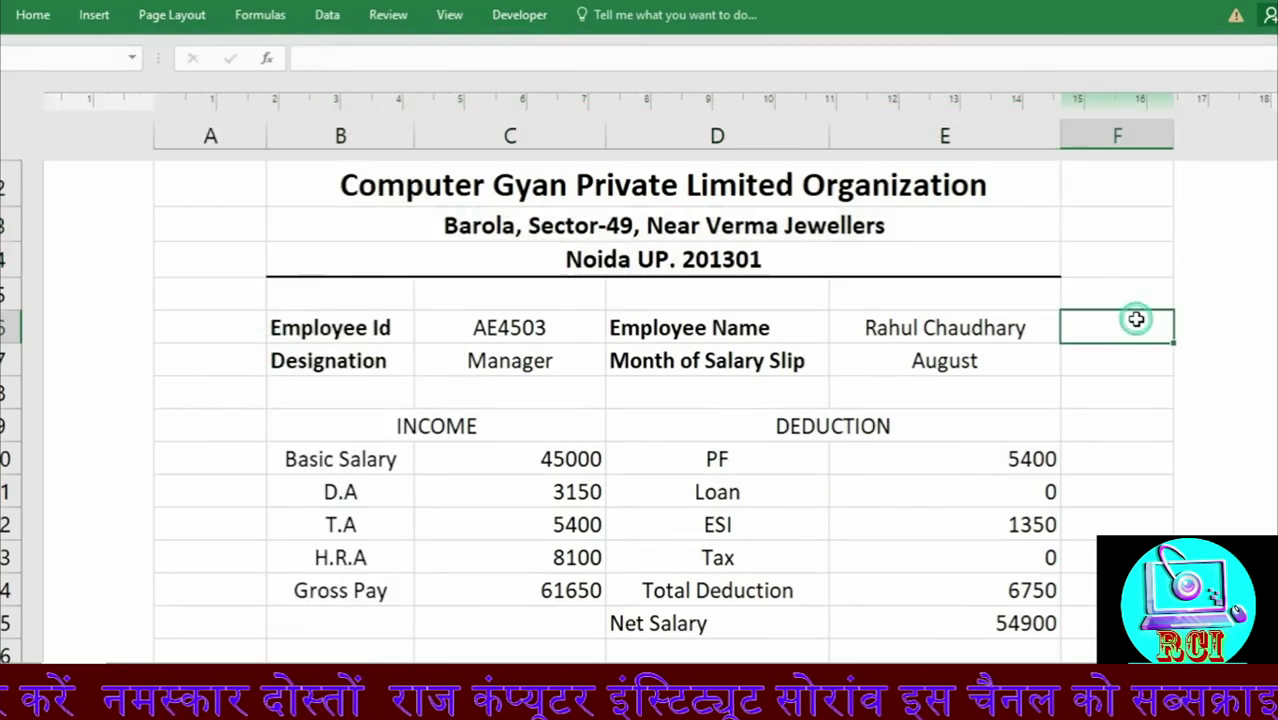
Step: Apply all borders to the employee details block in B6:E7
drag(350, 337, 899, 365)
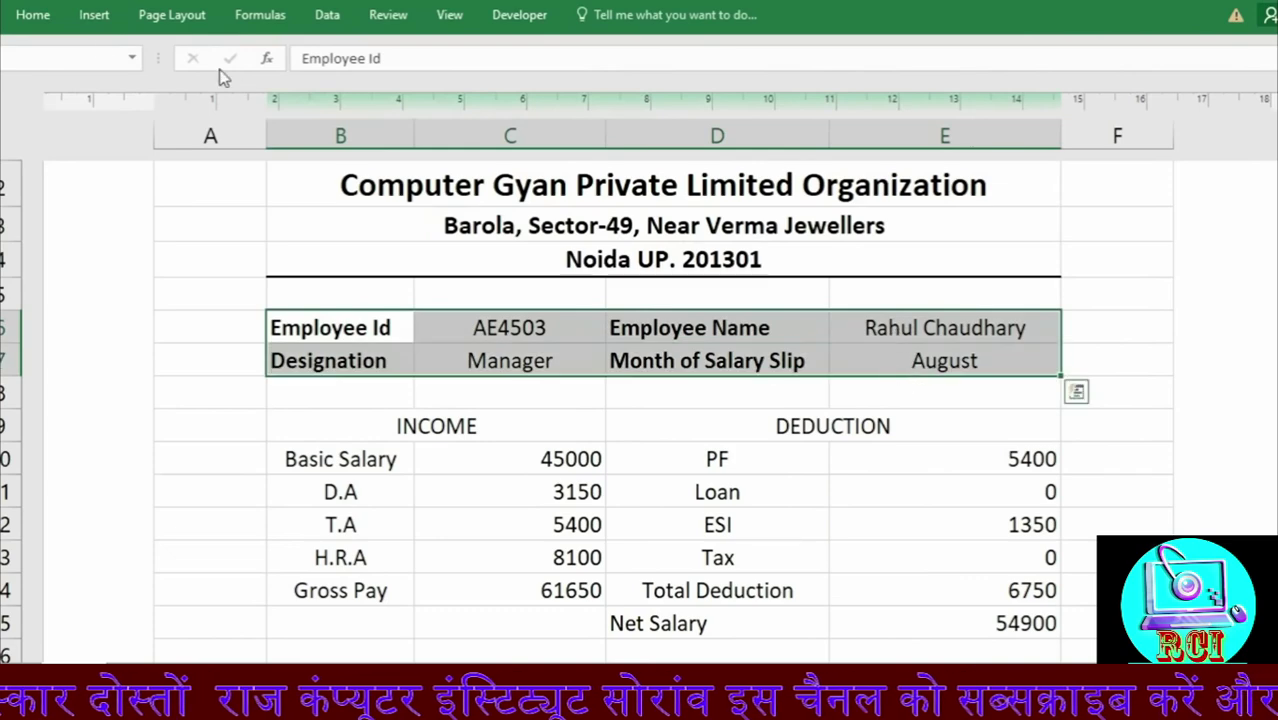
click(40, 16)
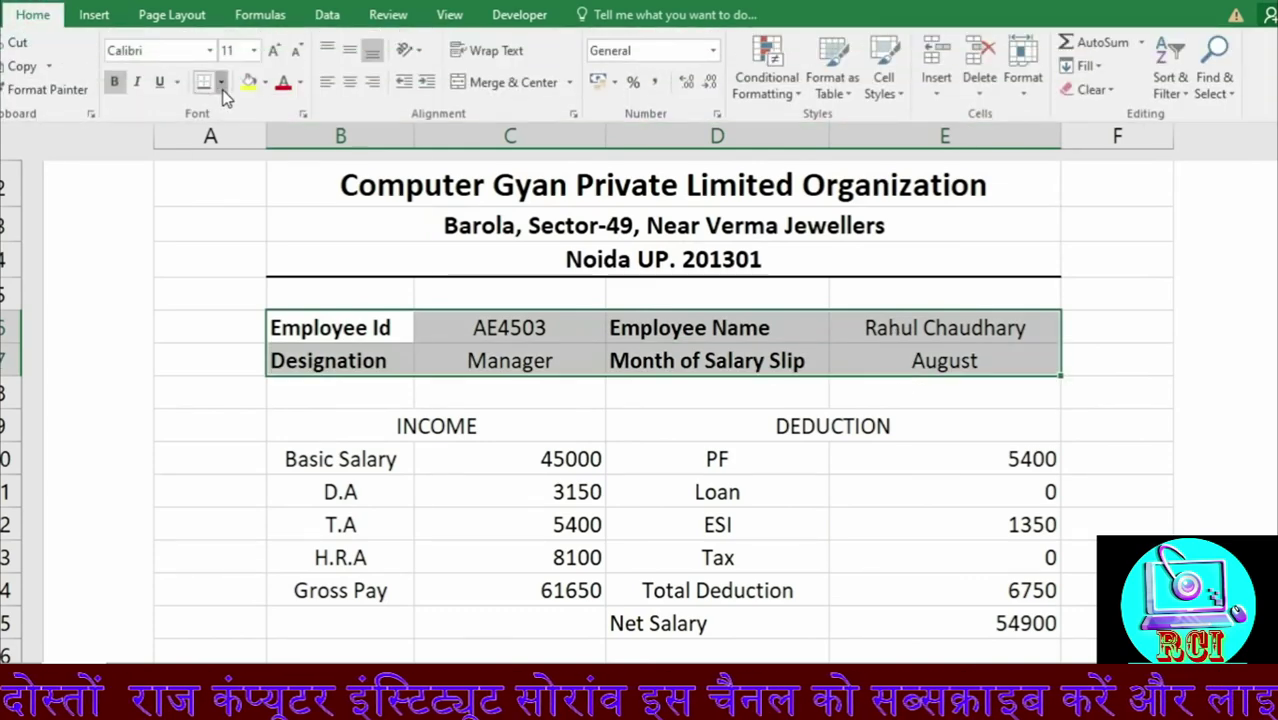
click(220, 82)
click(267, 258)
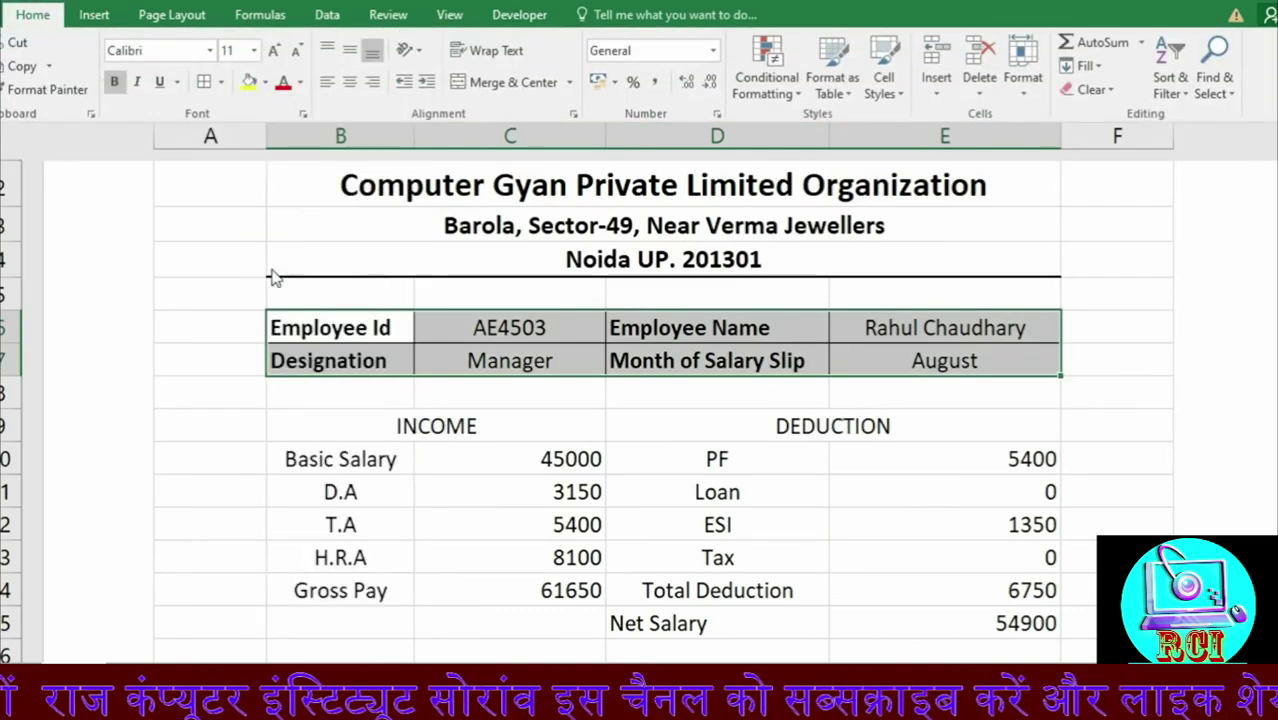
Step: Apply all borders to the income and deduction table in B9:E15
click(366, 430)
click(368, 428)
drag(368, 428, 864, 619)
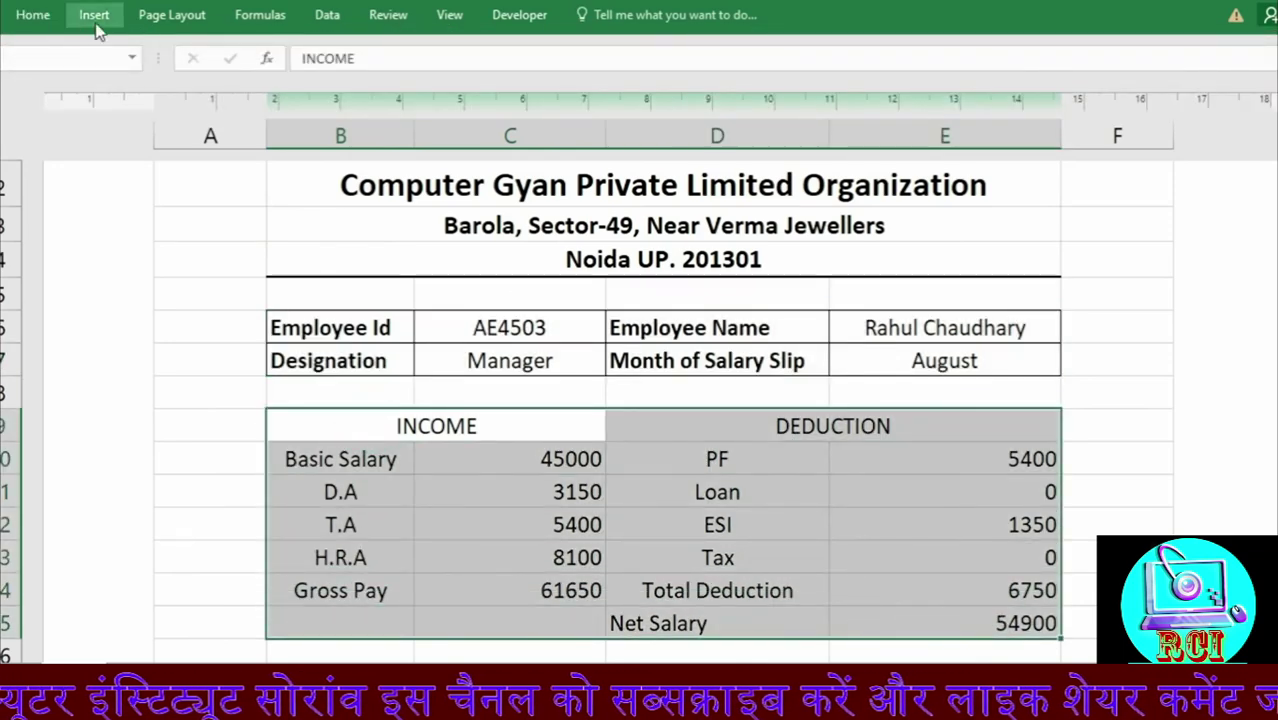
click(33, 15)
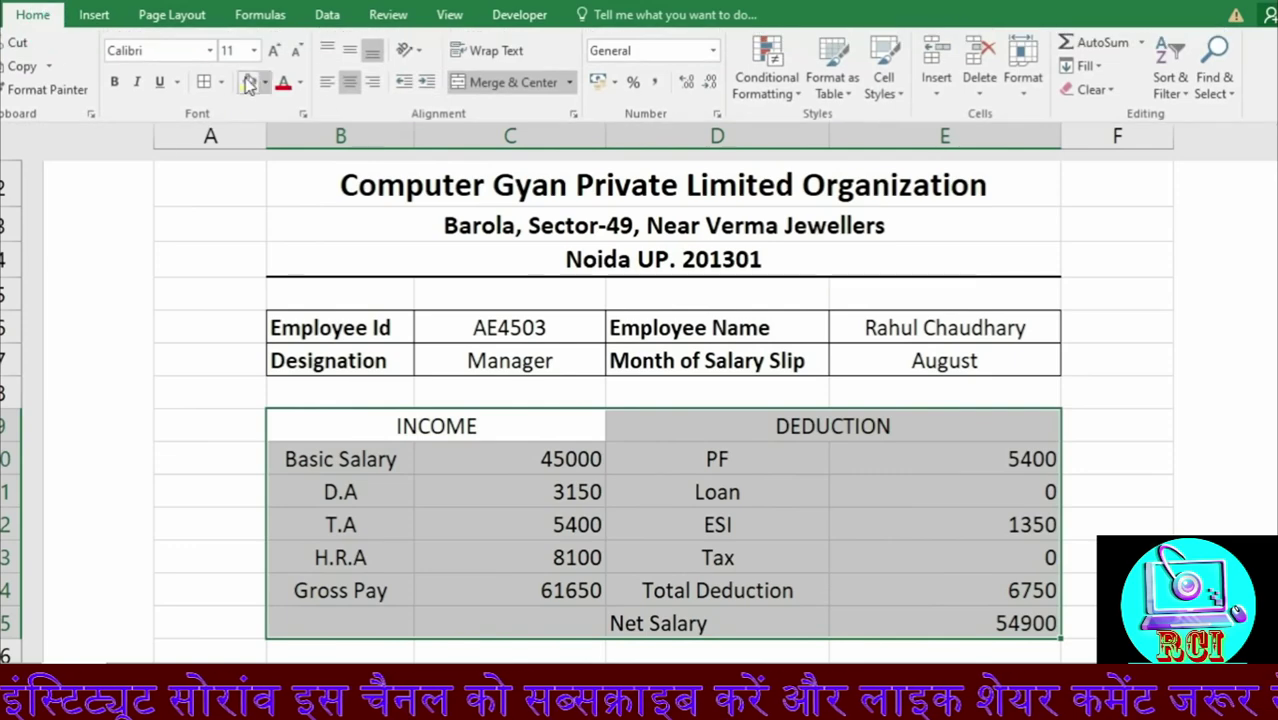
click(452, 416)
Step: Make the income labels from Basic Salary to Gross Pay in B10:B14 bold
click(330, 459)
drag(330, 459, 333, 591)
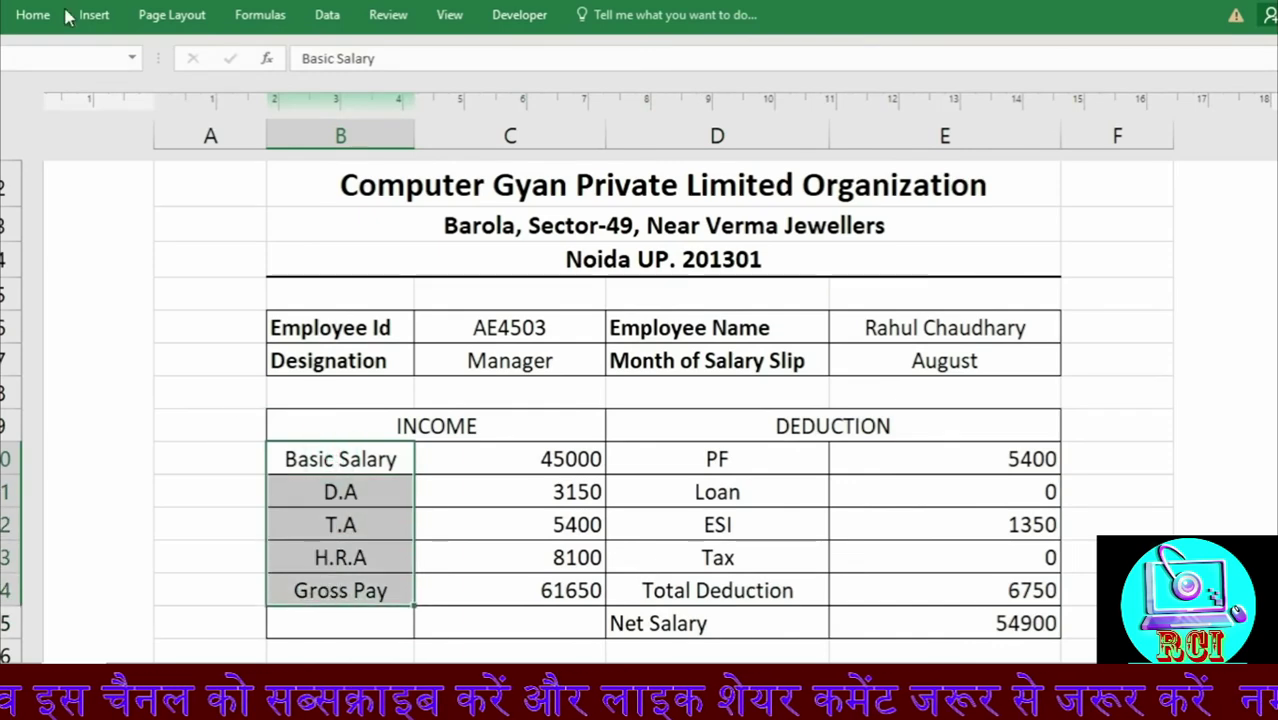
click(33, 14)
click(115, 83)
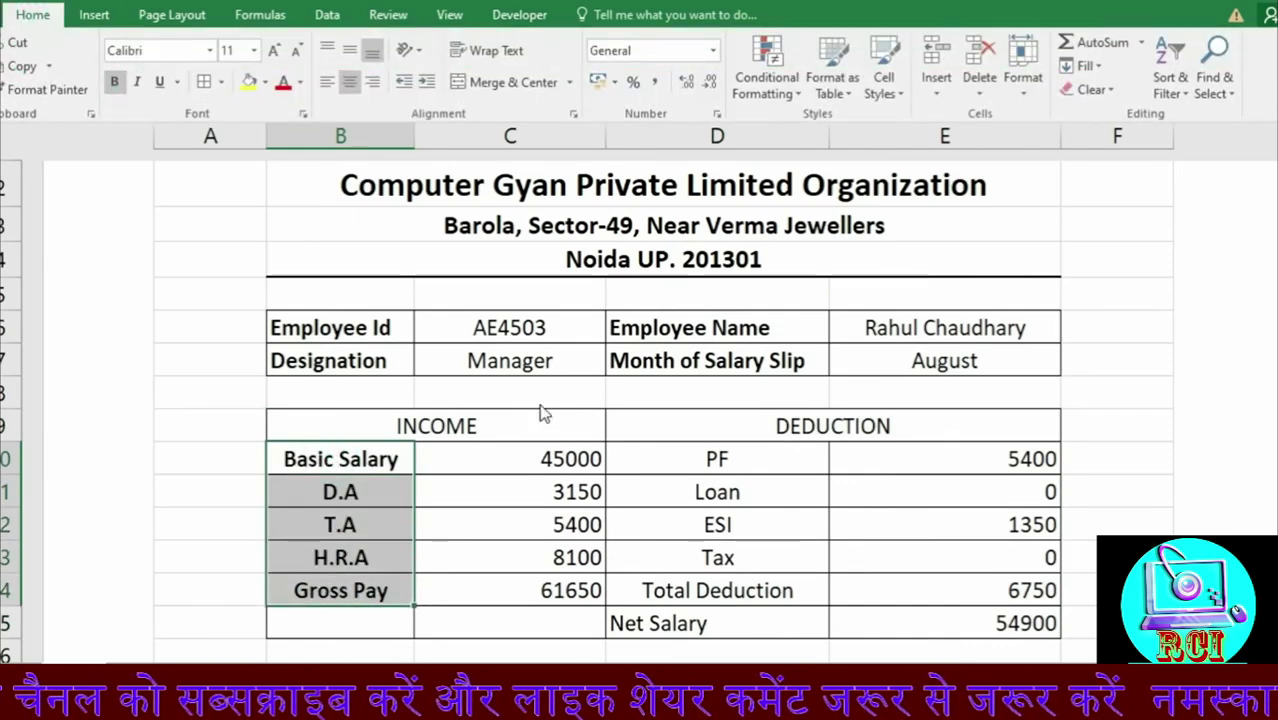
Step: Make the labels from PF to Net Salary in D10:D15 bold and center them
drag(758, 463, 750, 622)
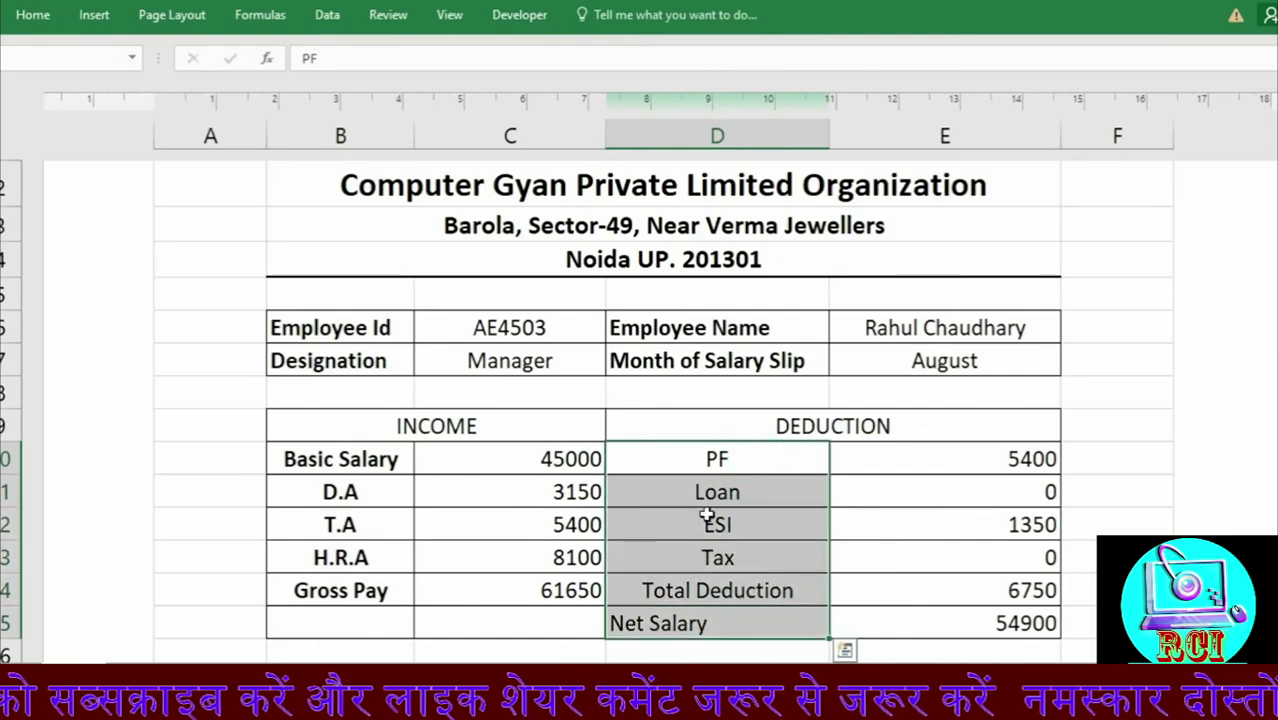
click(33, 14)
click(115, 82)
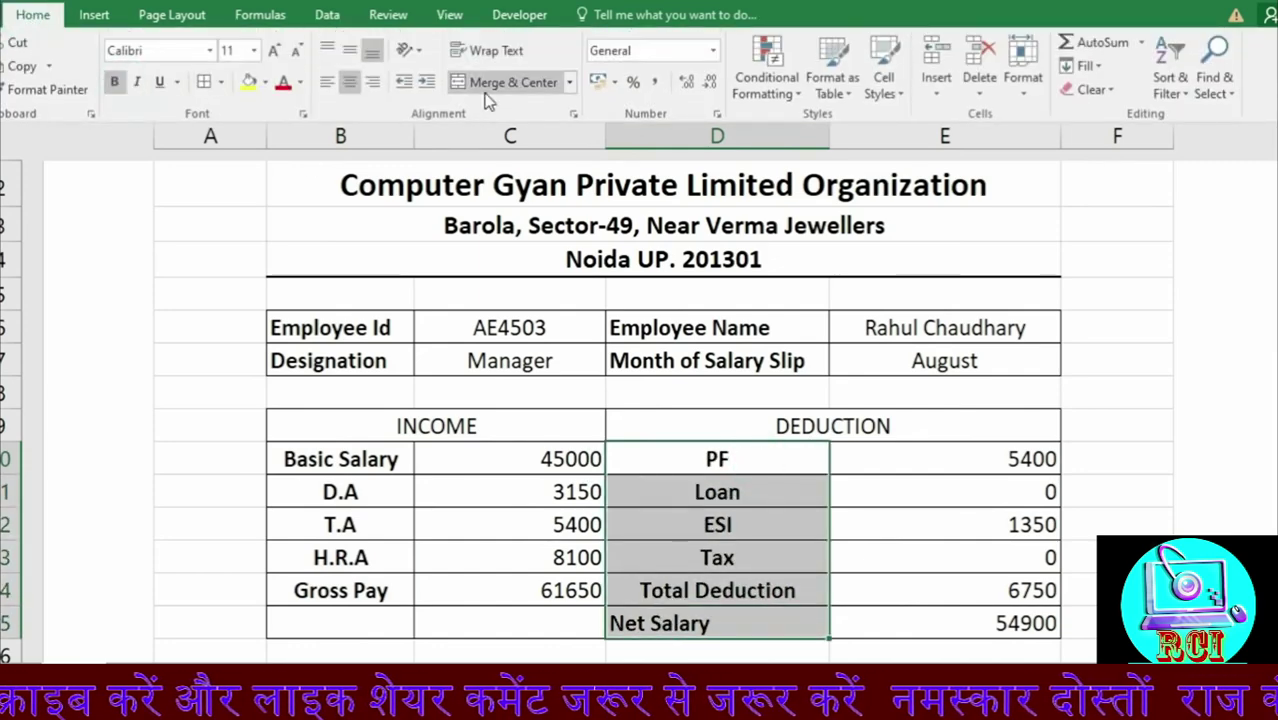
click(513, 489)
Step: Format the INCOME and DEDUCTION headings in row 9 as 12 pt bold text
drag(397, 423, 819, 427)
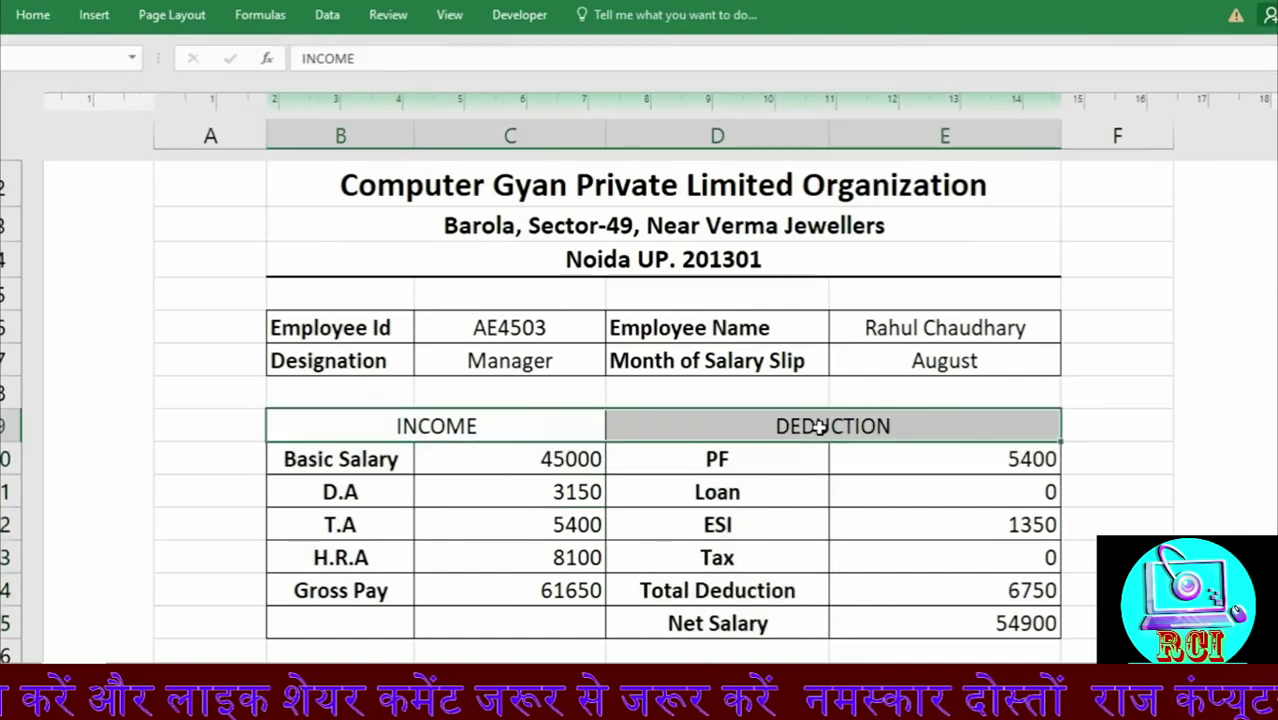
click(40, 15)
click(273, 50)
click(115, 82)
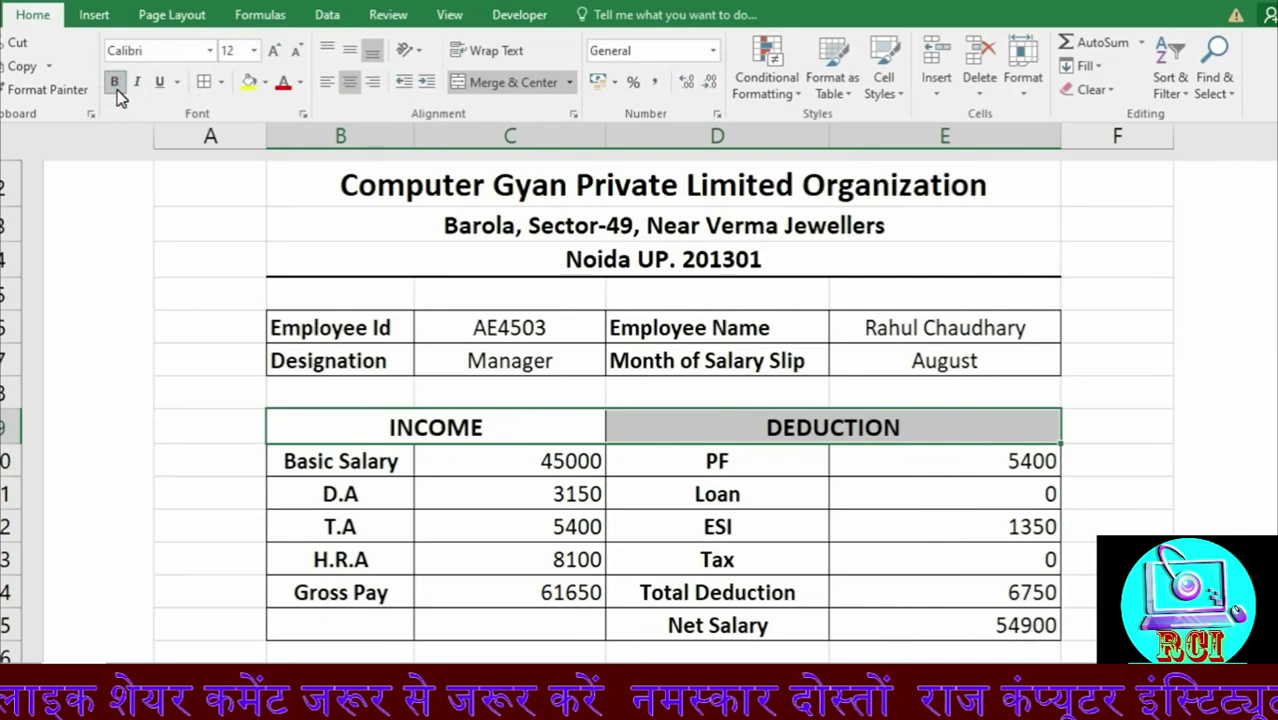
scroll(663, 400, down, 1)
scroll(663, 400, up, 1)
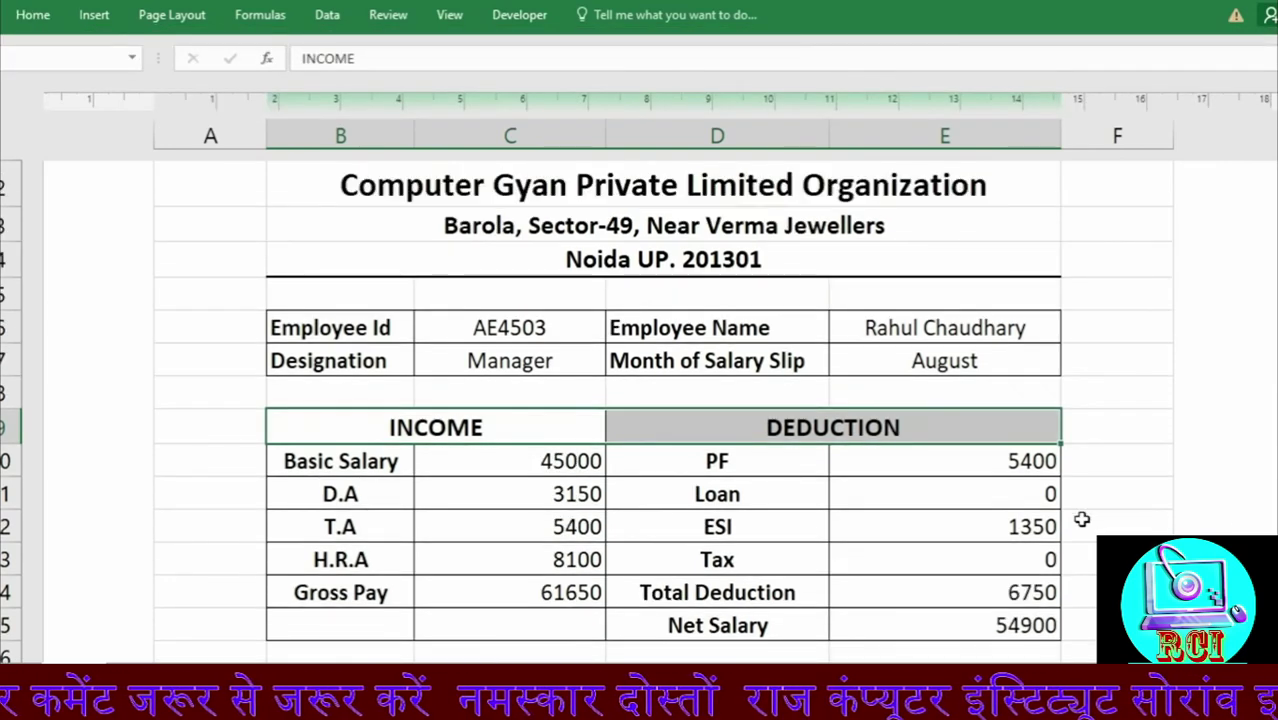
Step: Merge and center B17:C17 and enter "Sign of Employee" followed by an underscore signature line filling the merged cell
scroll(774, 526, down, 1)
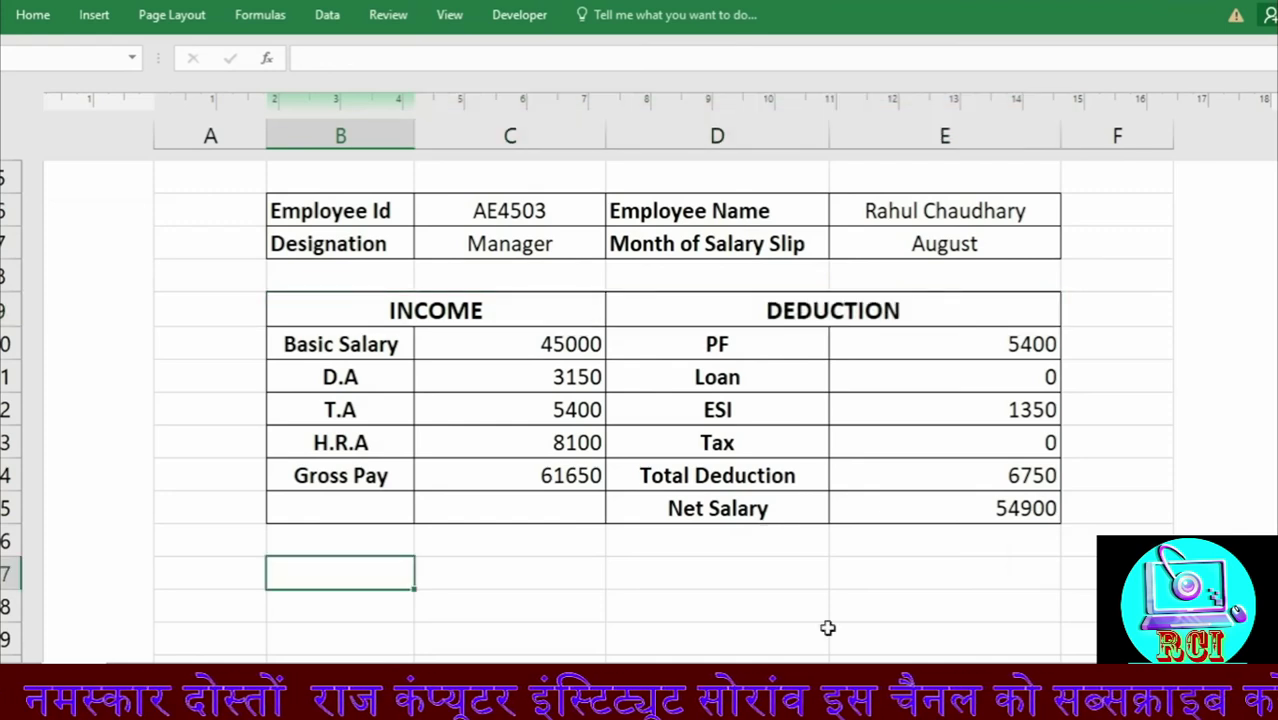
drag(389, 572, 508, 572)
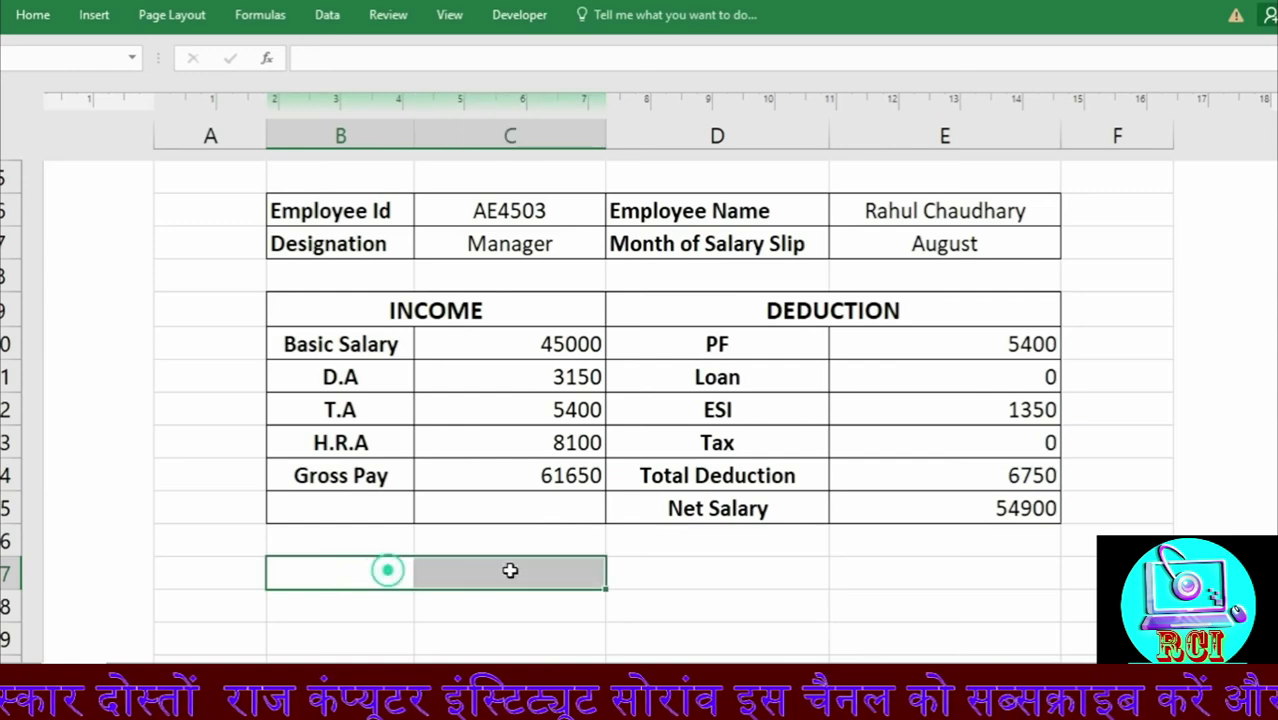
click(33, 14)
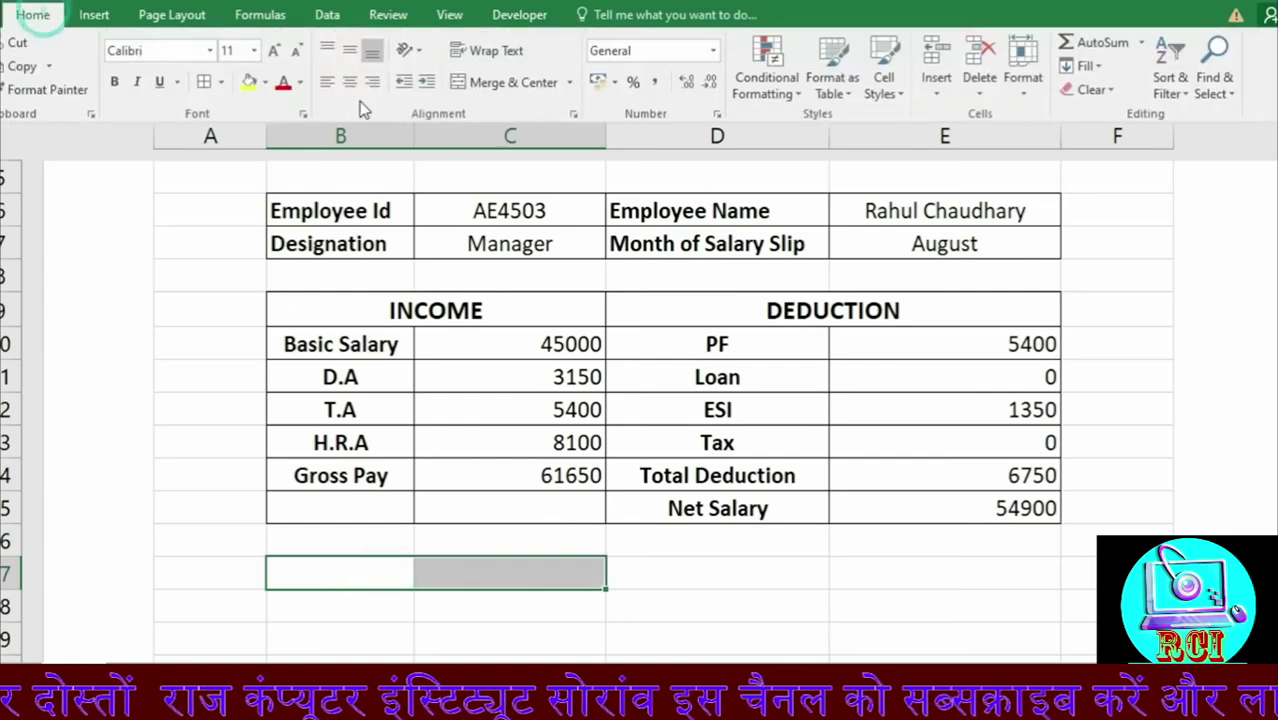
click(490, 82)
click(375, 574)
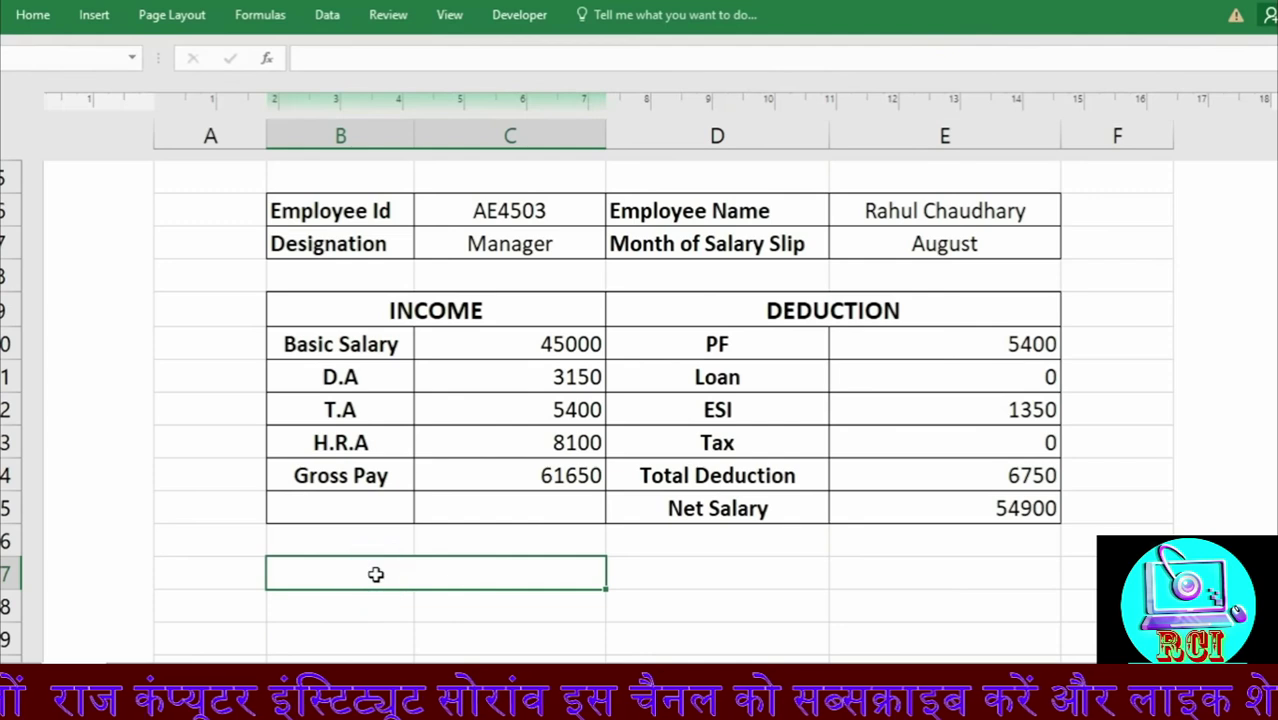
text(Sign of)
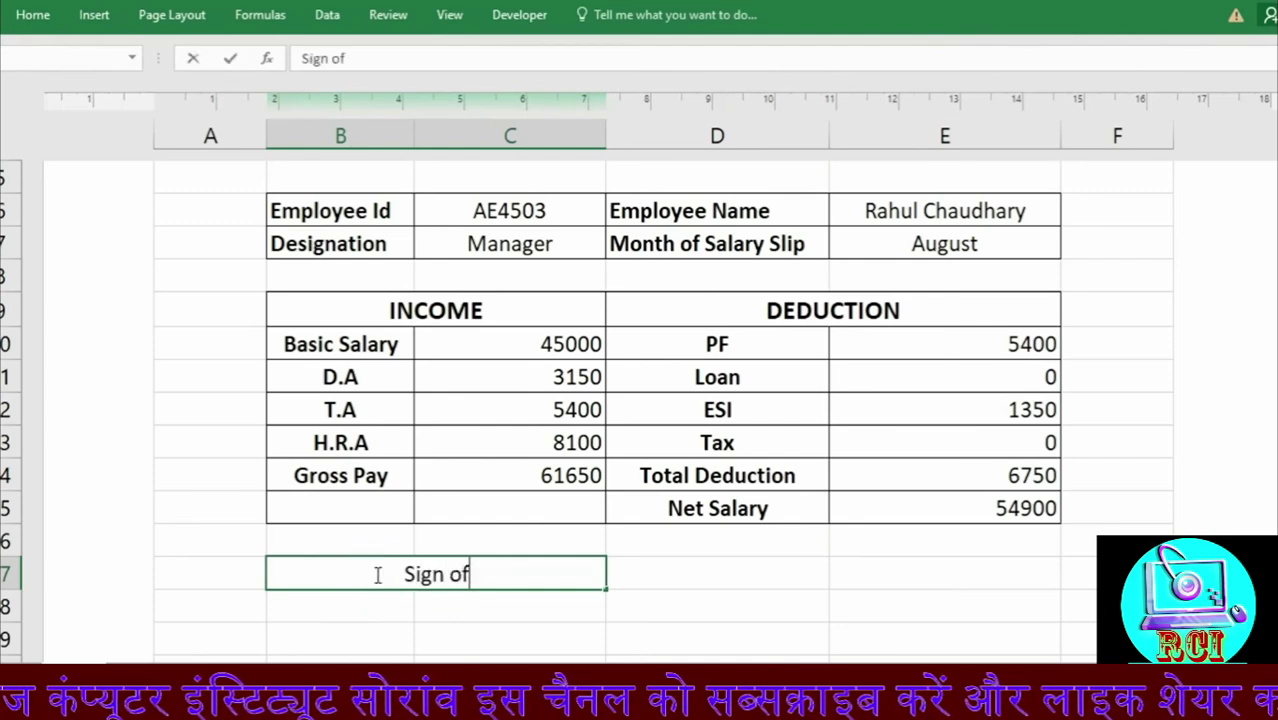
text( Employee)
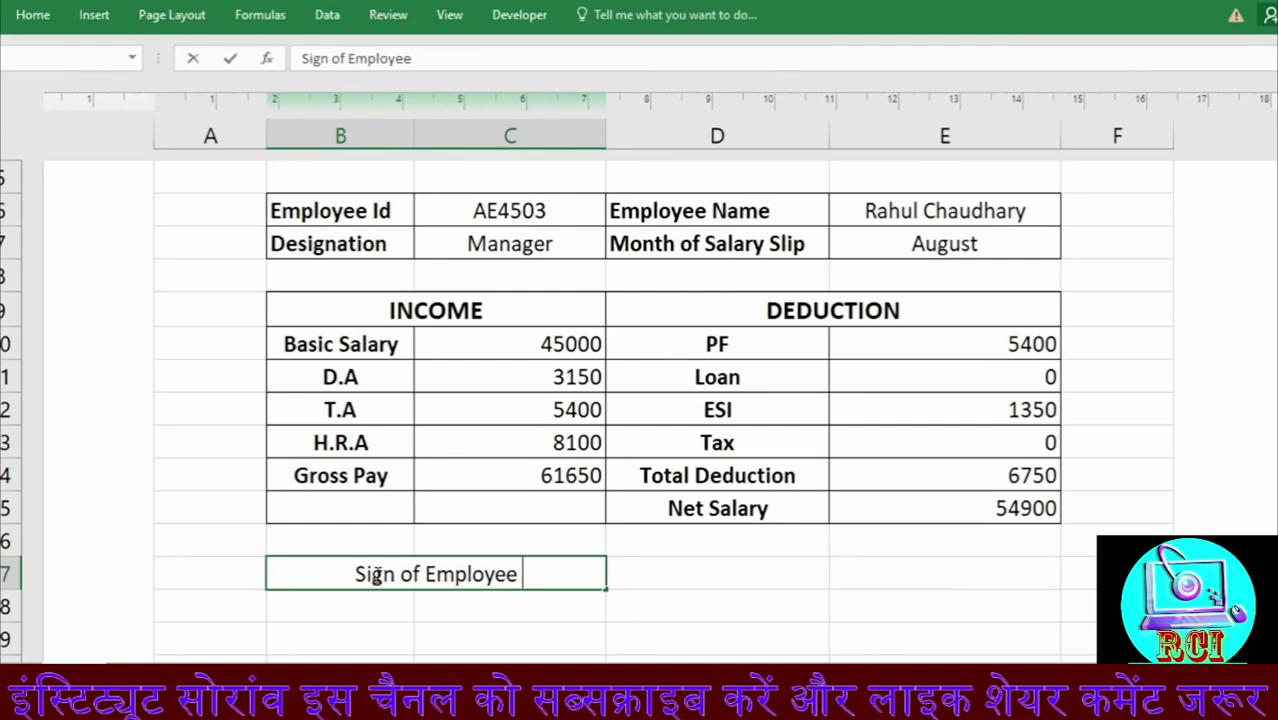
text( ____________)
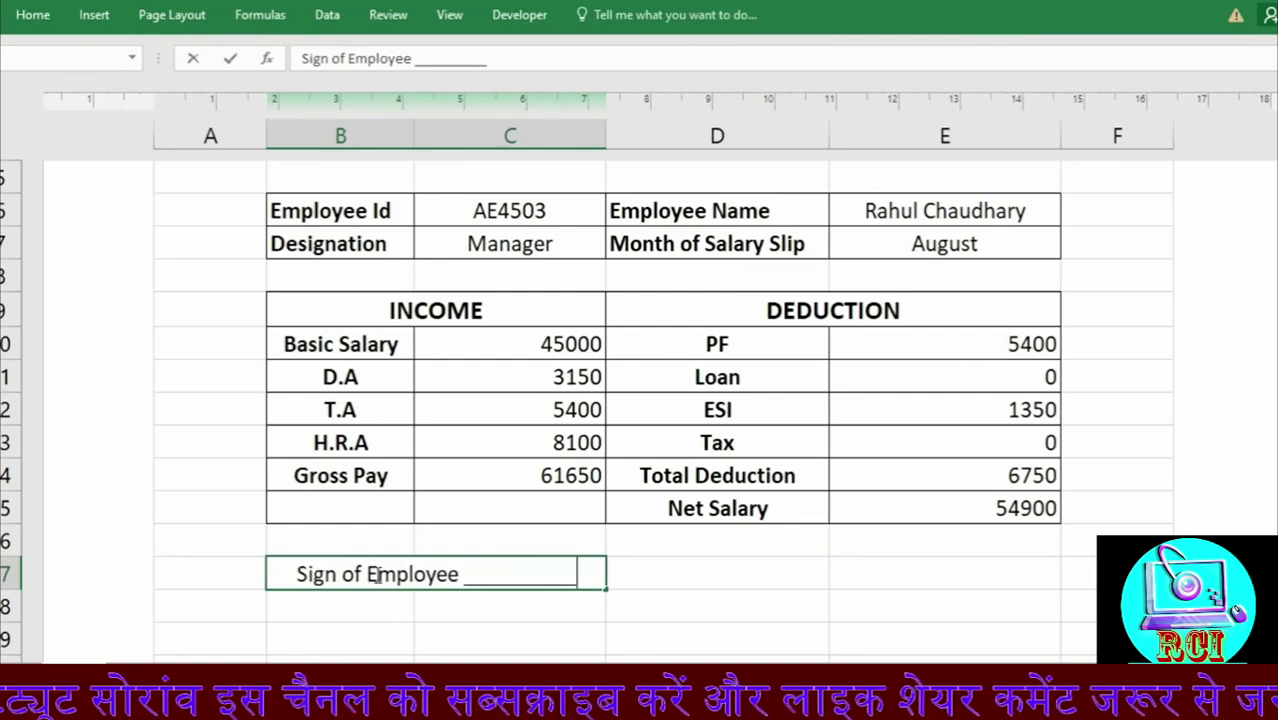
text(_____)
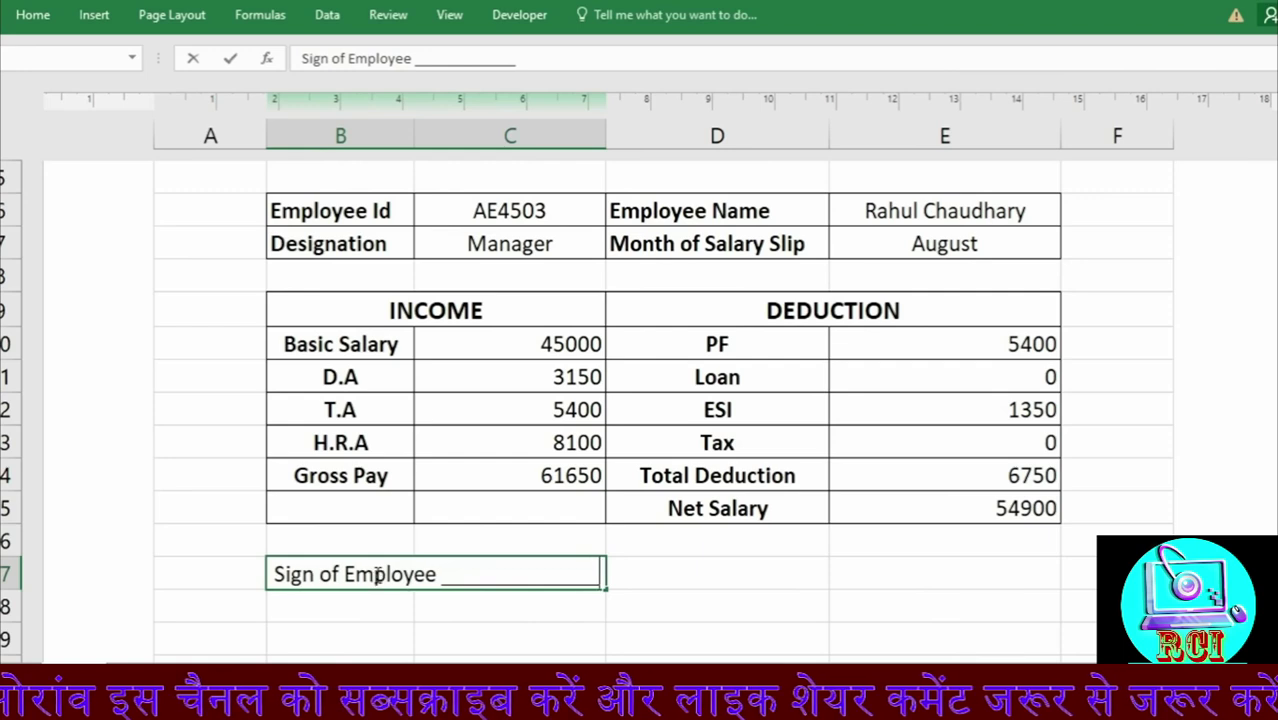
Step: Merge and center D17:E17 and enter "Sign of Manager" followed by an underscore signature line
drag(685, 571, 936, 570)
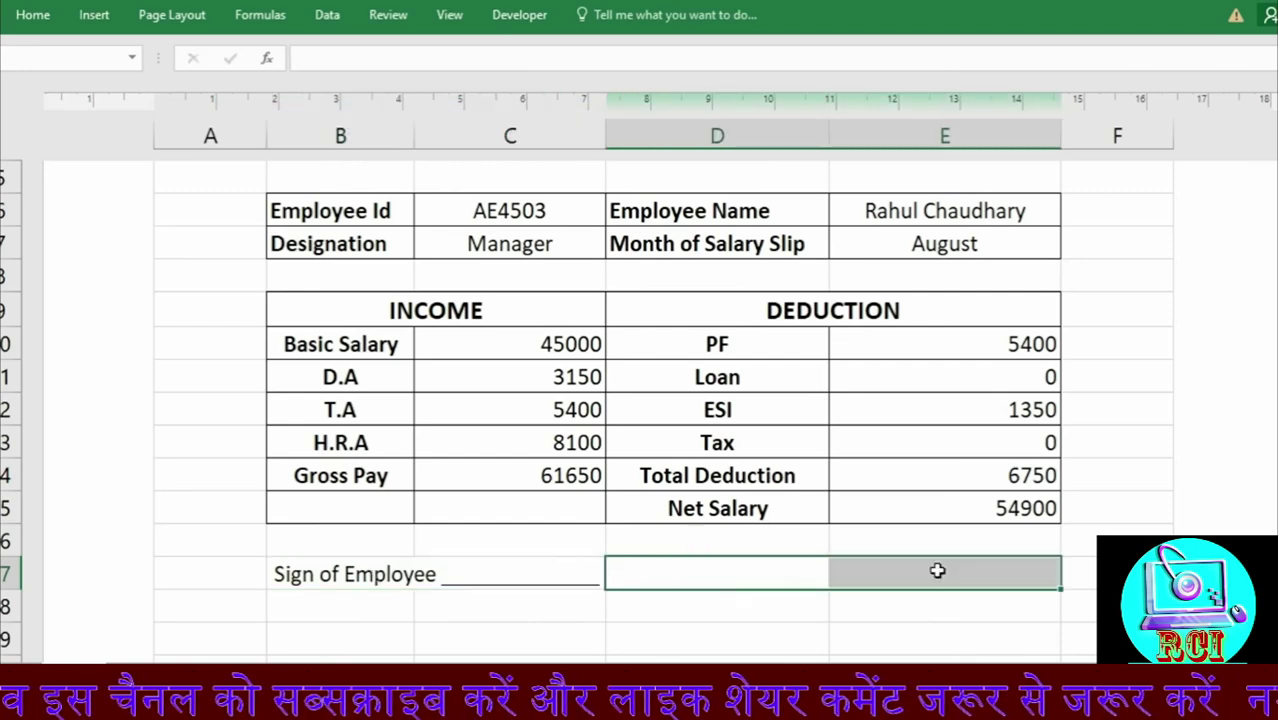
key(alt+h)
key(m)
key(c)
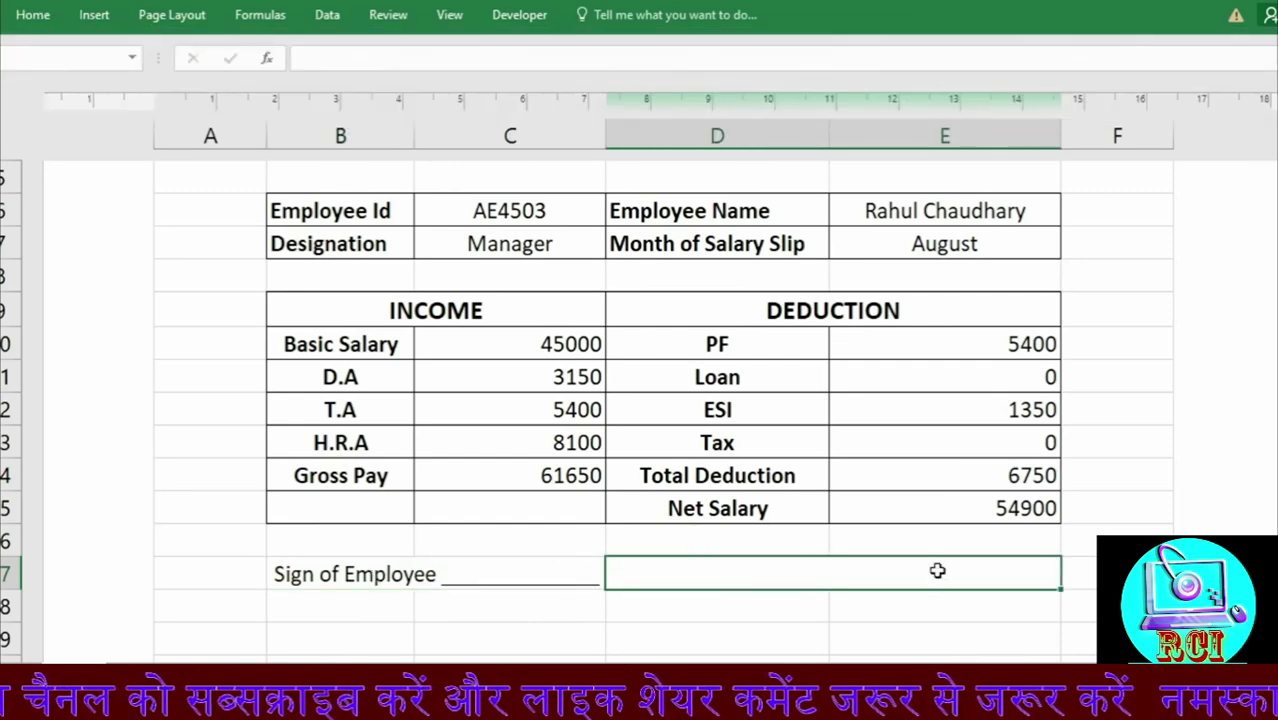
text(Sign of Manager ___________________)
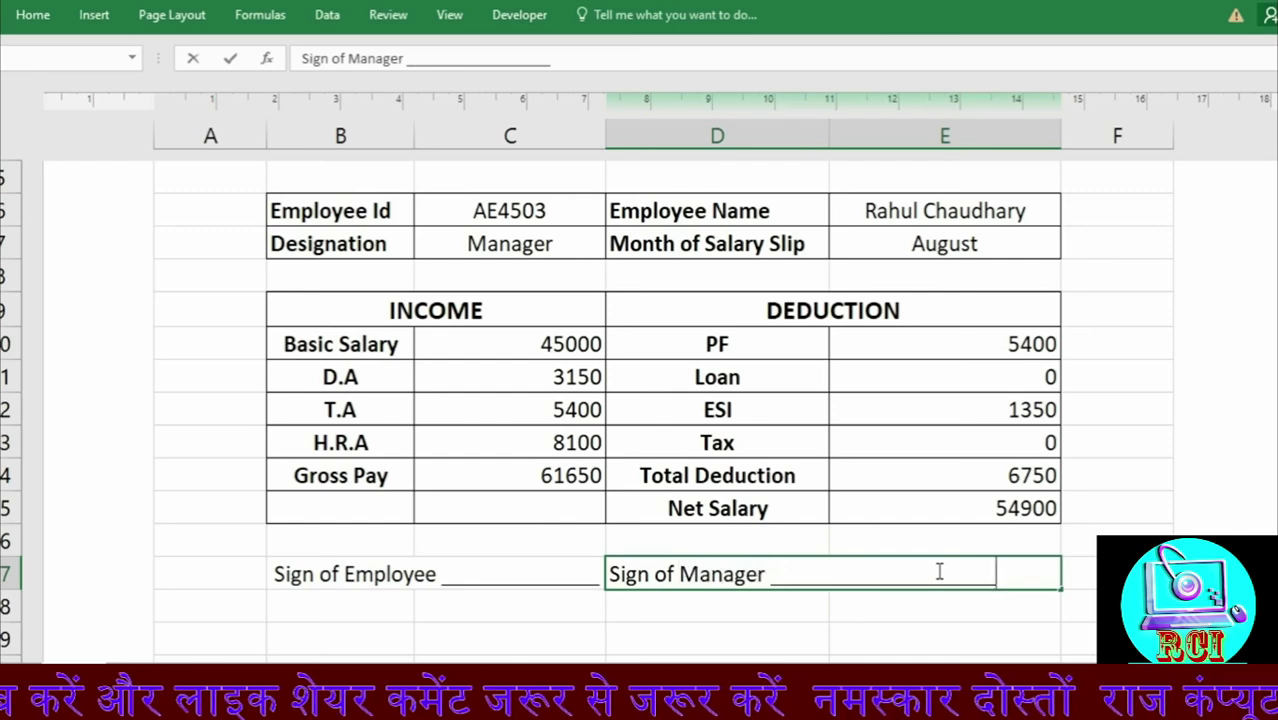
Step: Widen column C slightly to separate the employee and manager signature lines
click(595, 135)
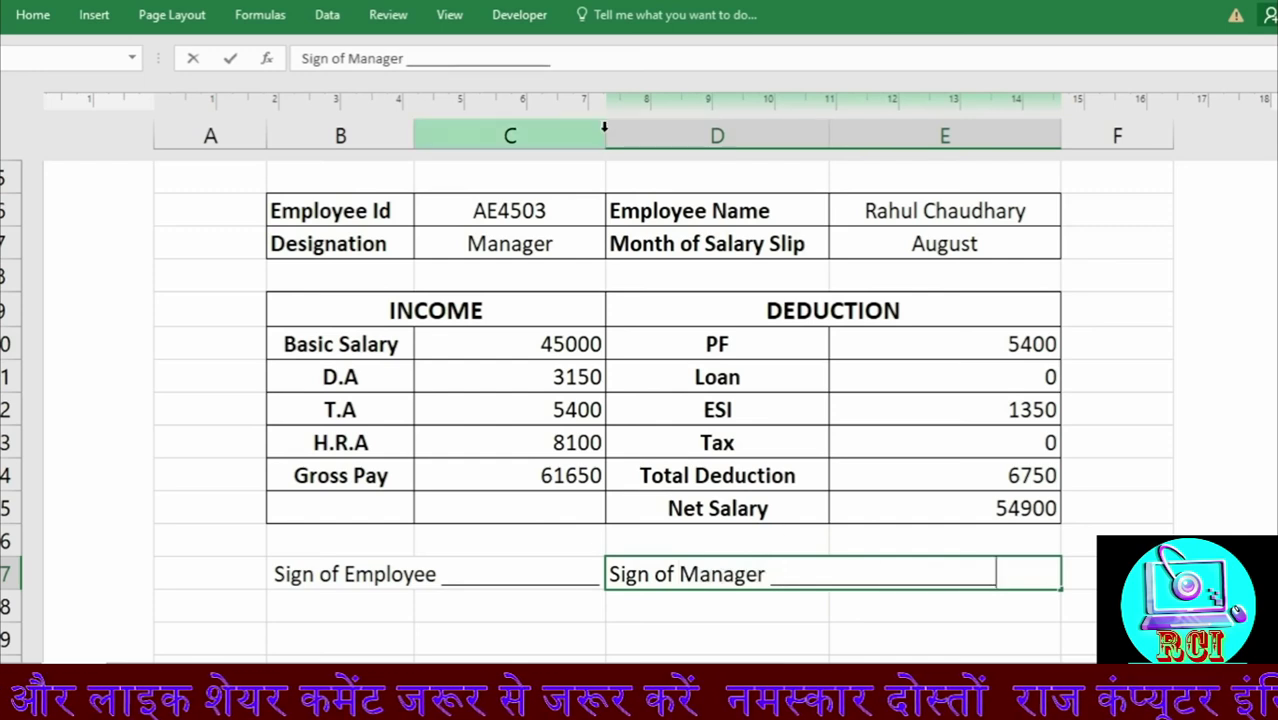
drag(607, 135, 633, 140)
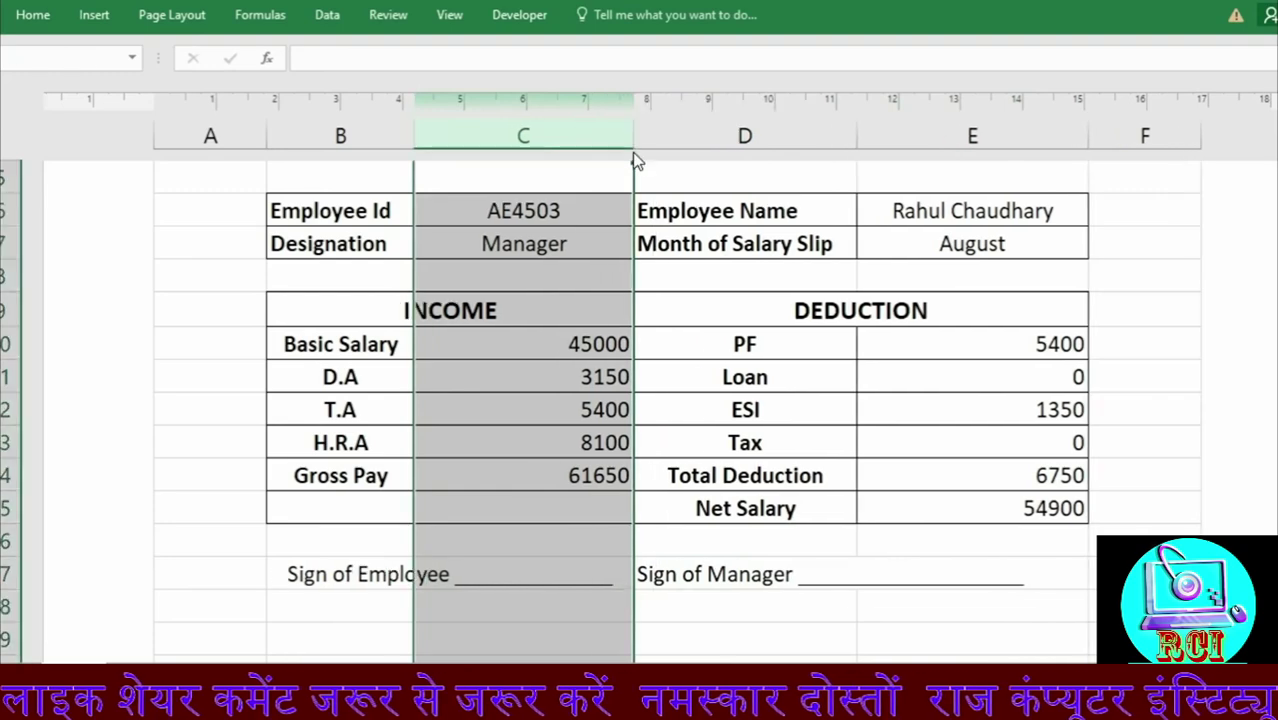
Step: Apply thick outside borders around the whole salary slip, A1:F18
drag(205, 308, 1092, 645)
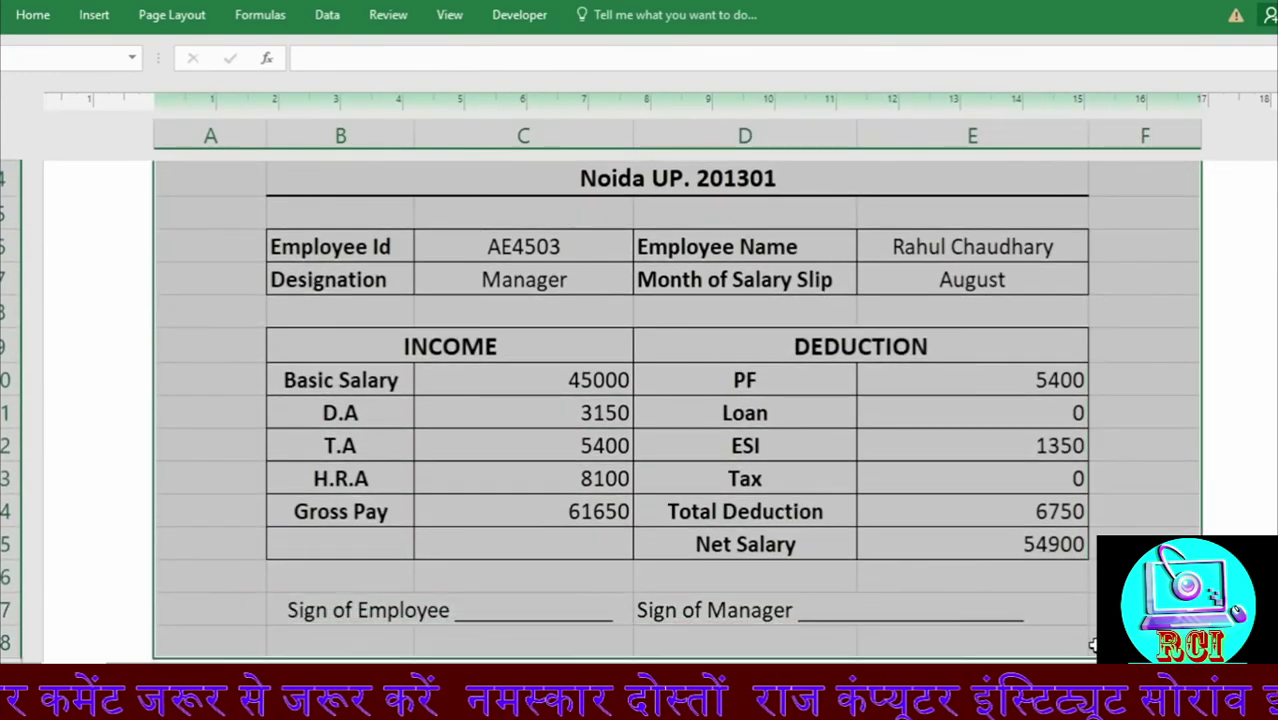
click(33, 15)
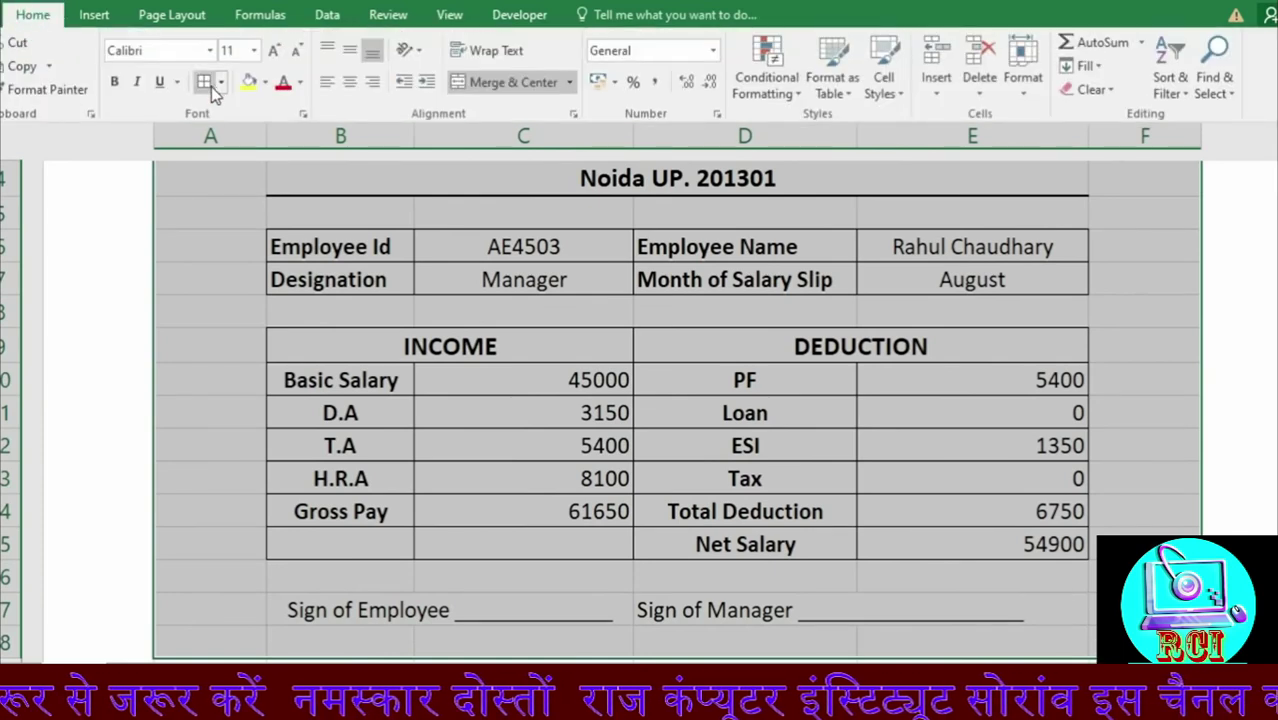
click(221, 83)
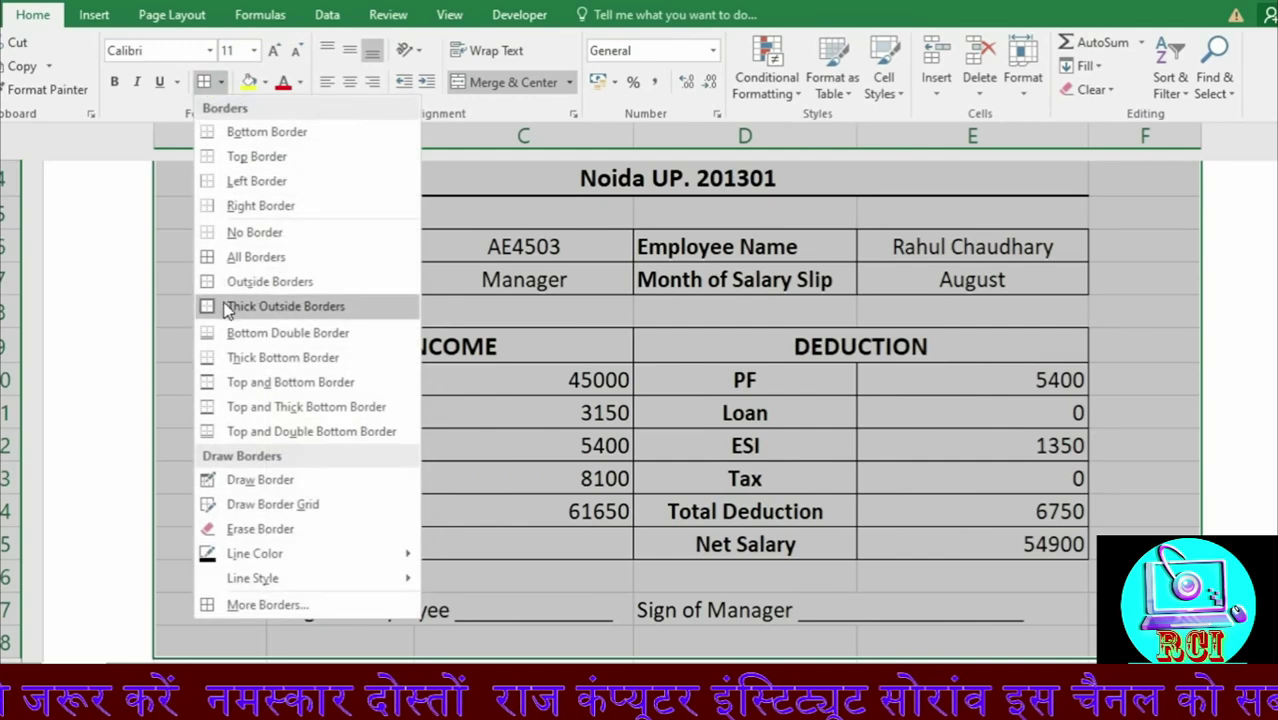
click(329, 312)
click(965, 486)
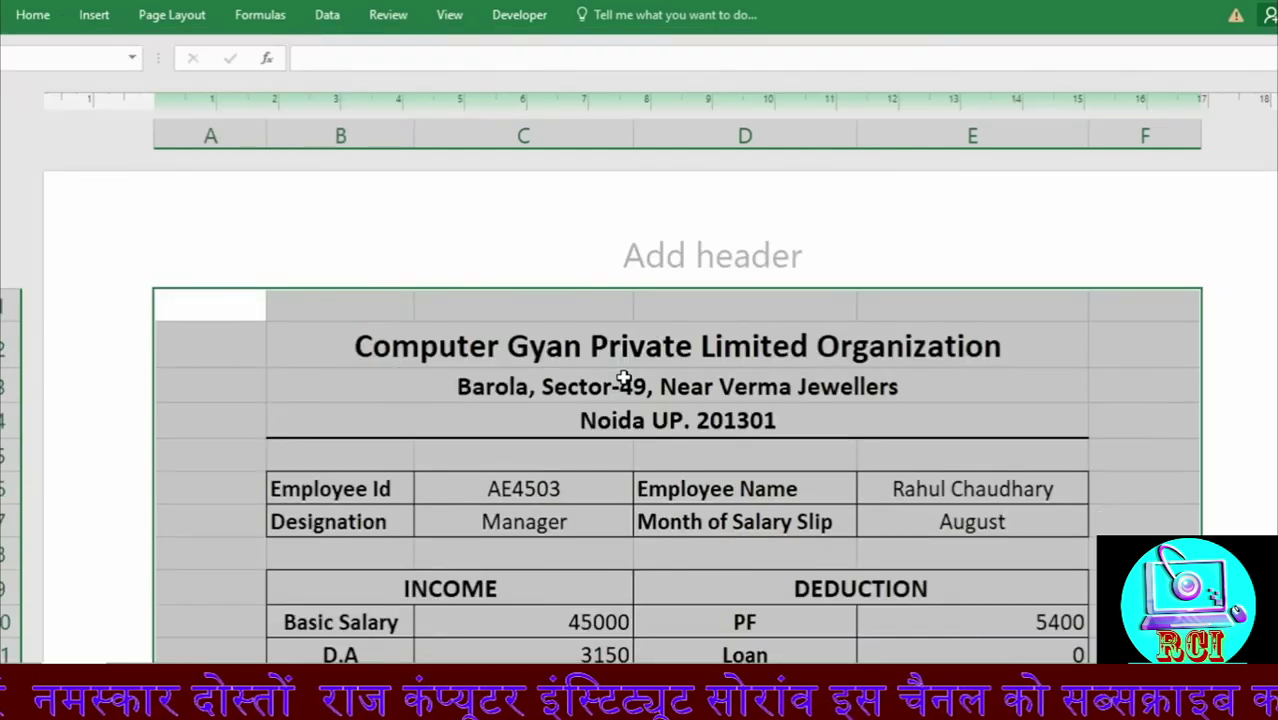
click(640, 420)
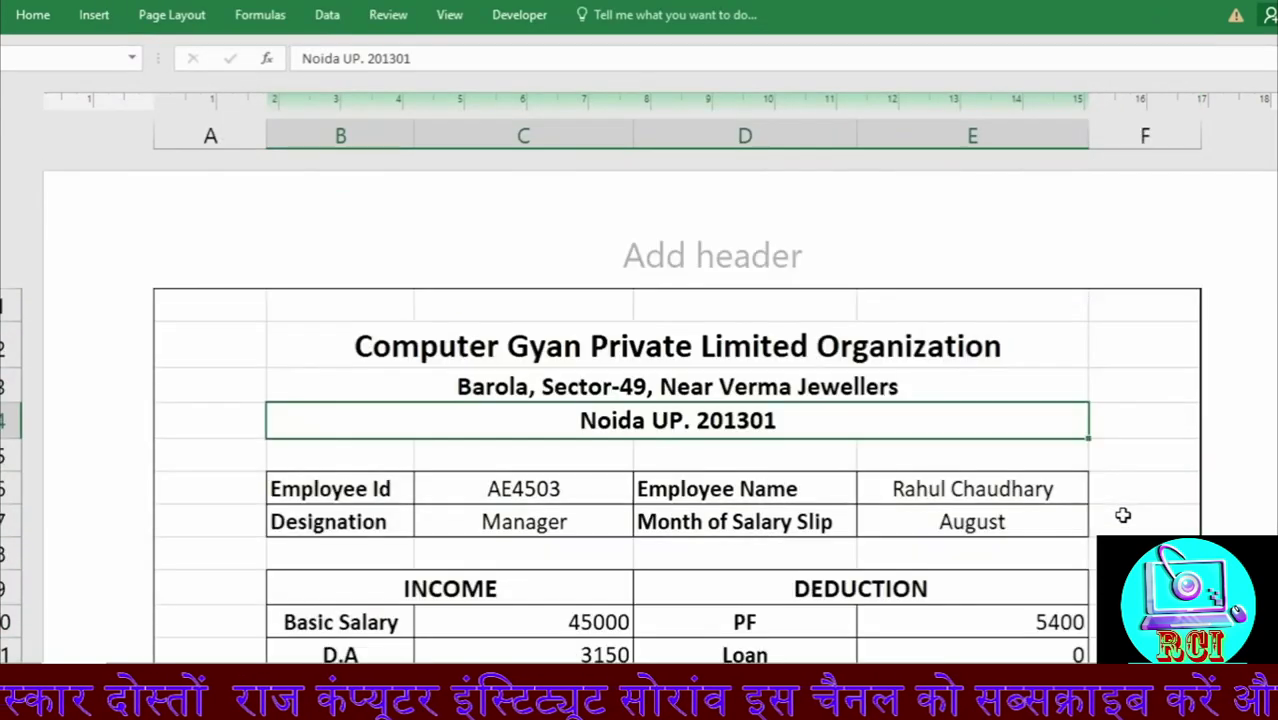
Step: Replace the text in merged row 4 beneath the company address with the title "Monthly Salary Slip"
click(696, 426)
text(M)
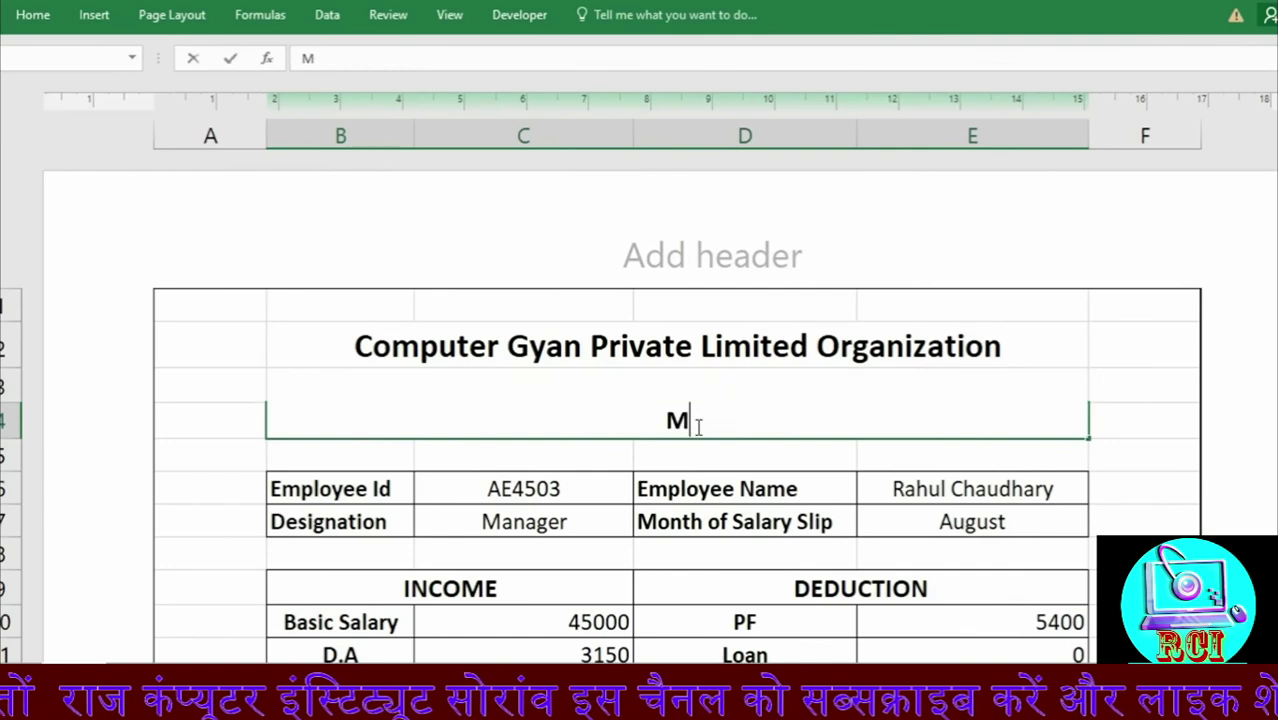
text(onthly sa)
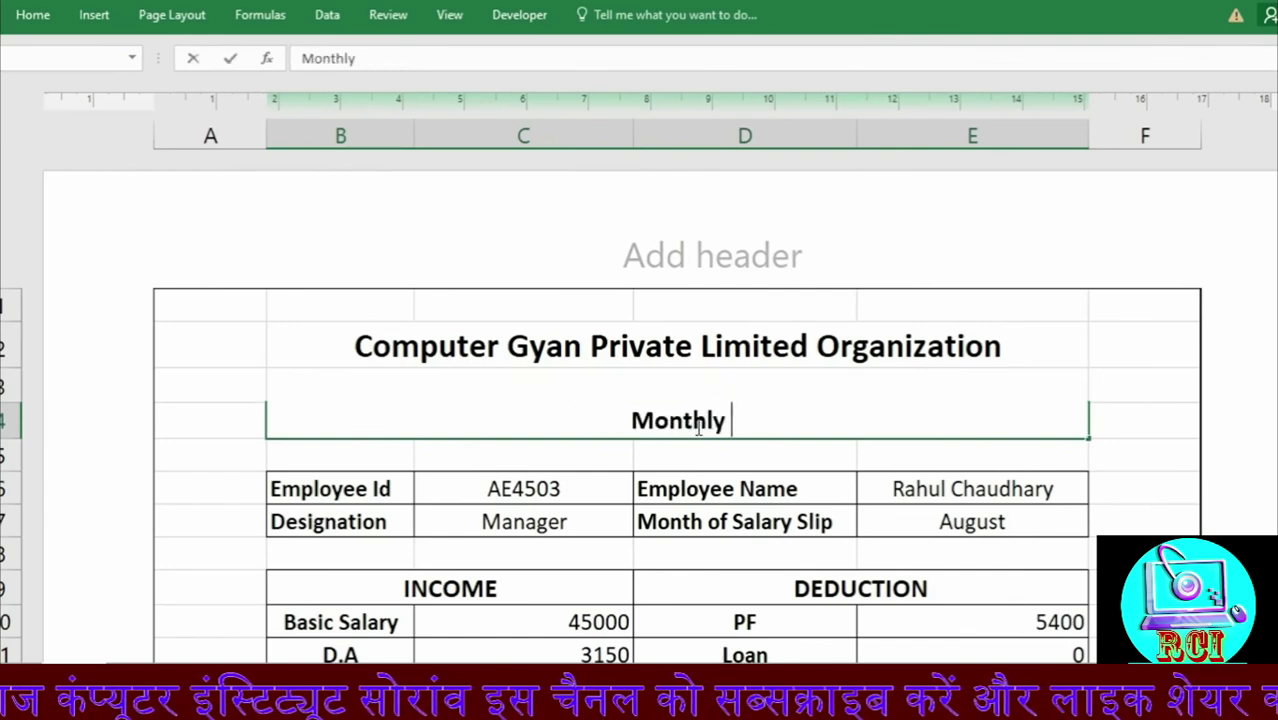
key(BackSpace)
key(BackSpace)
text(Sa)
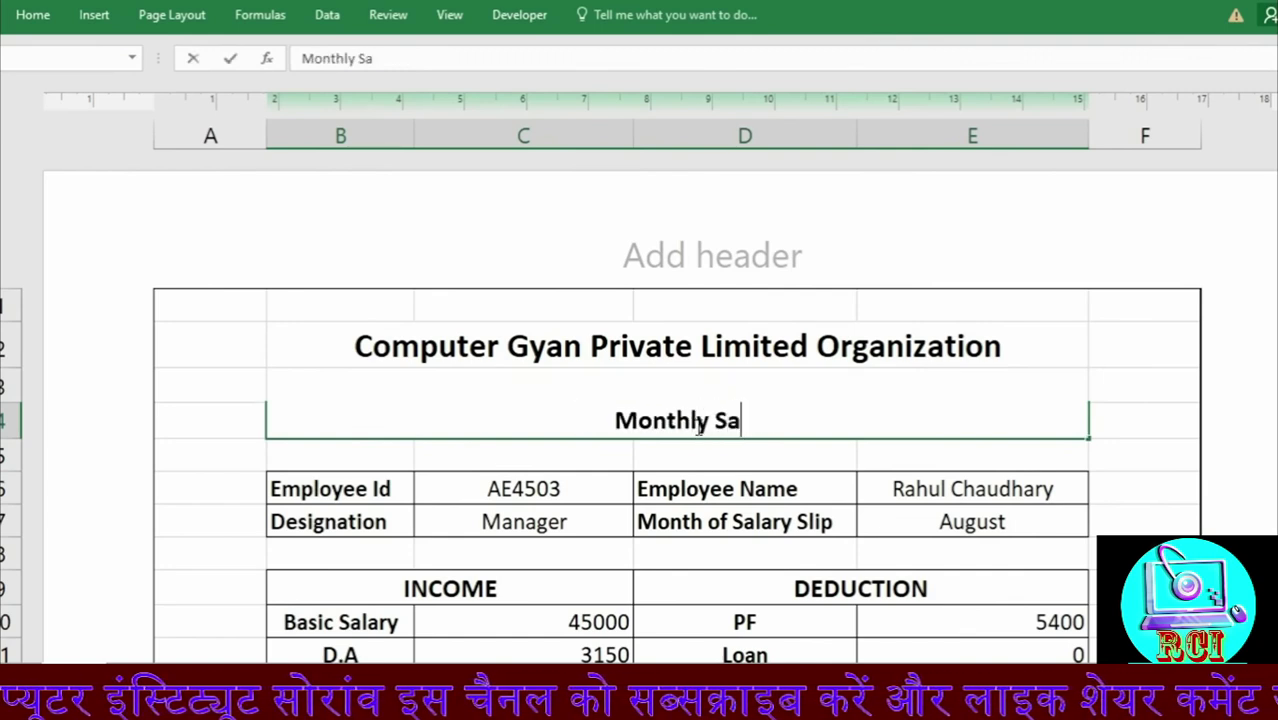
text(lary Slip)
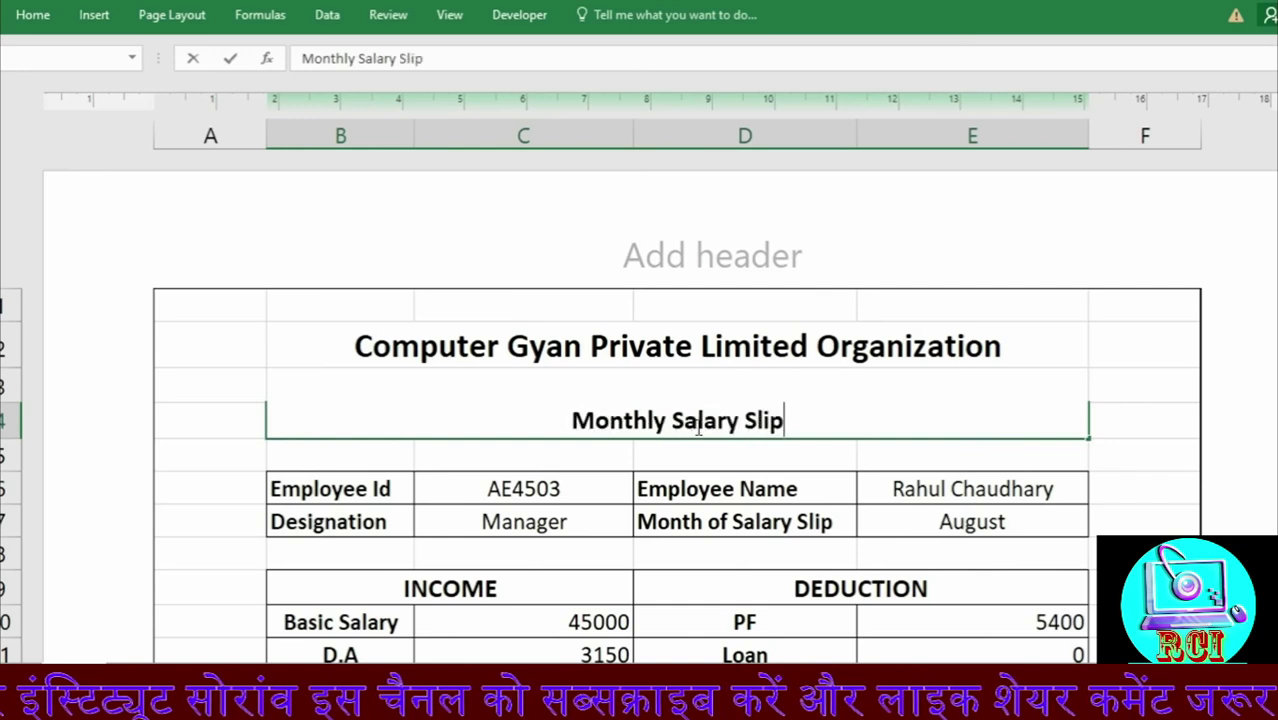
key(Return)
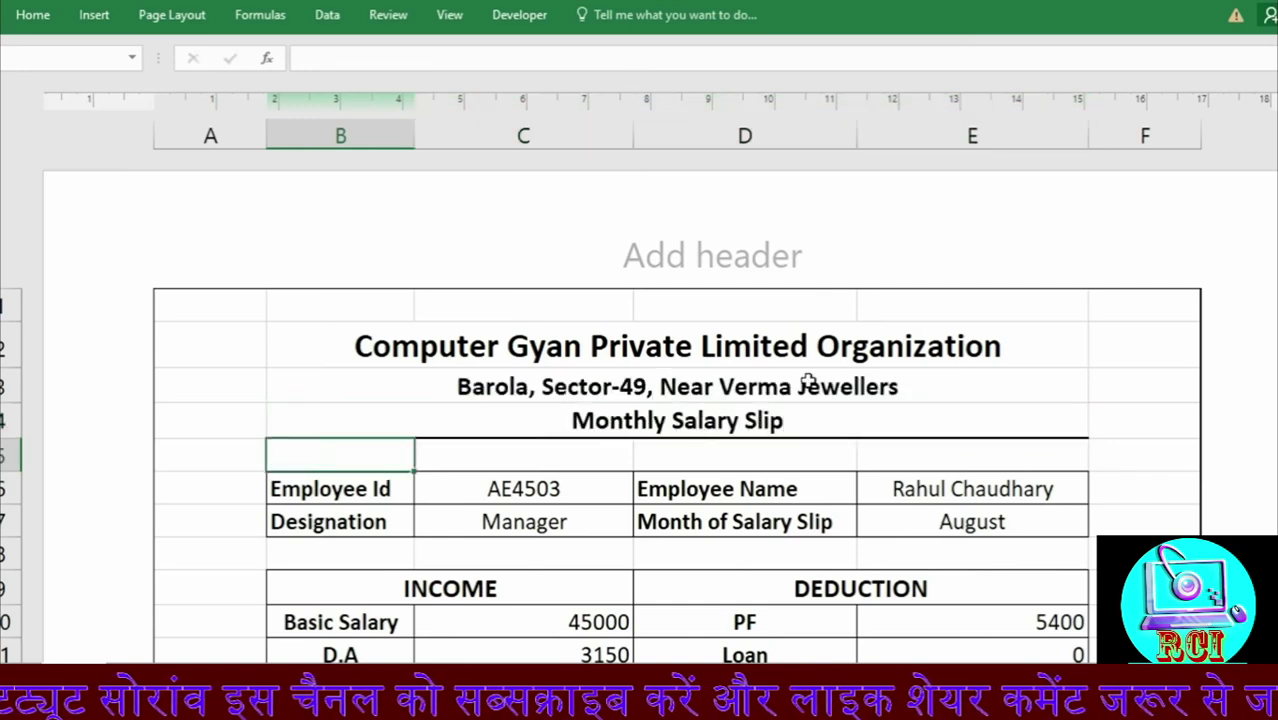
Step: Append the city and postal code to the end of the company address in row 3
click(808, 382)
click(899, 385)
text(, Noida)
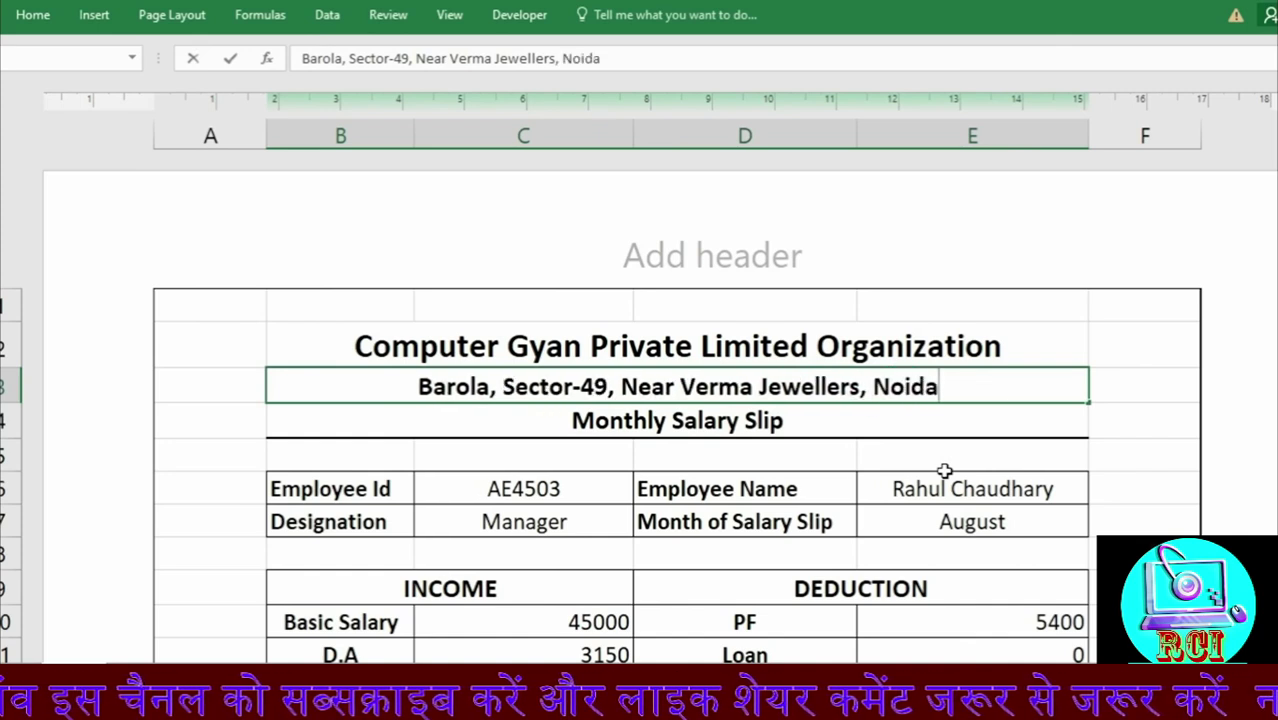
text( 201301)
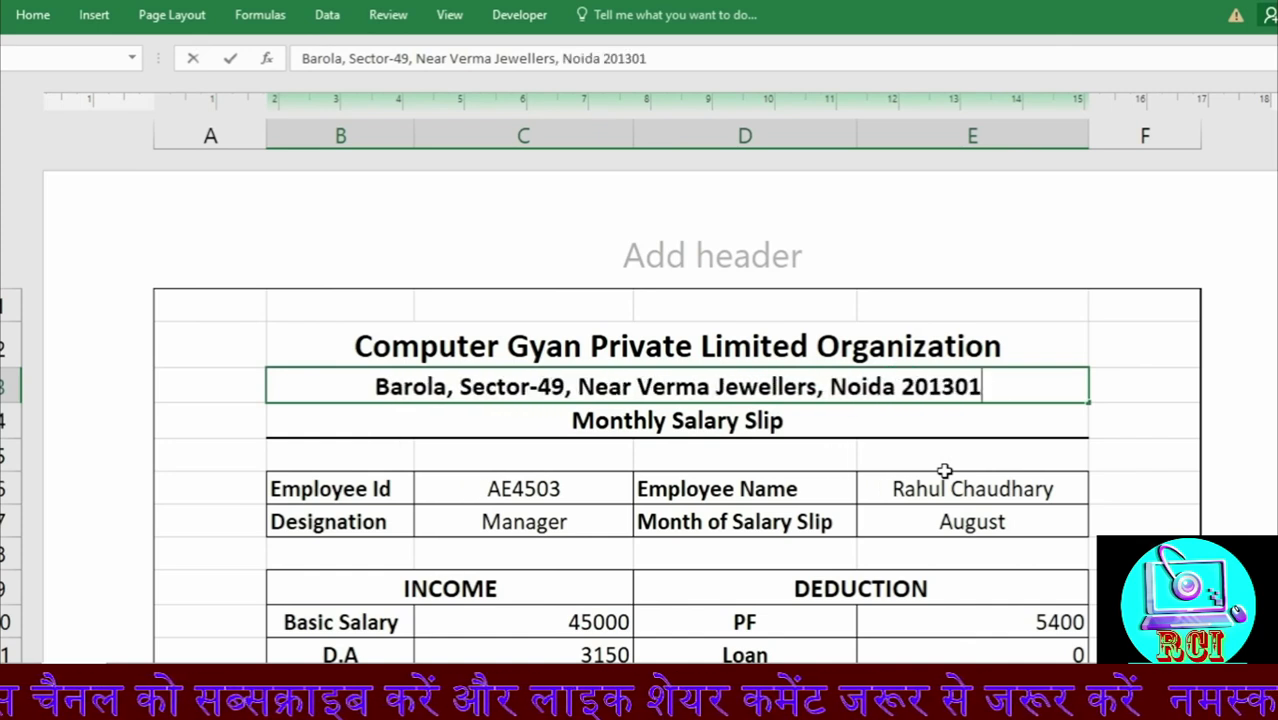
click(38, 14)
click(296, 52)
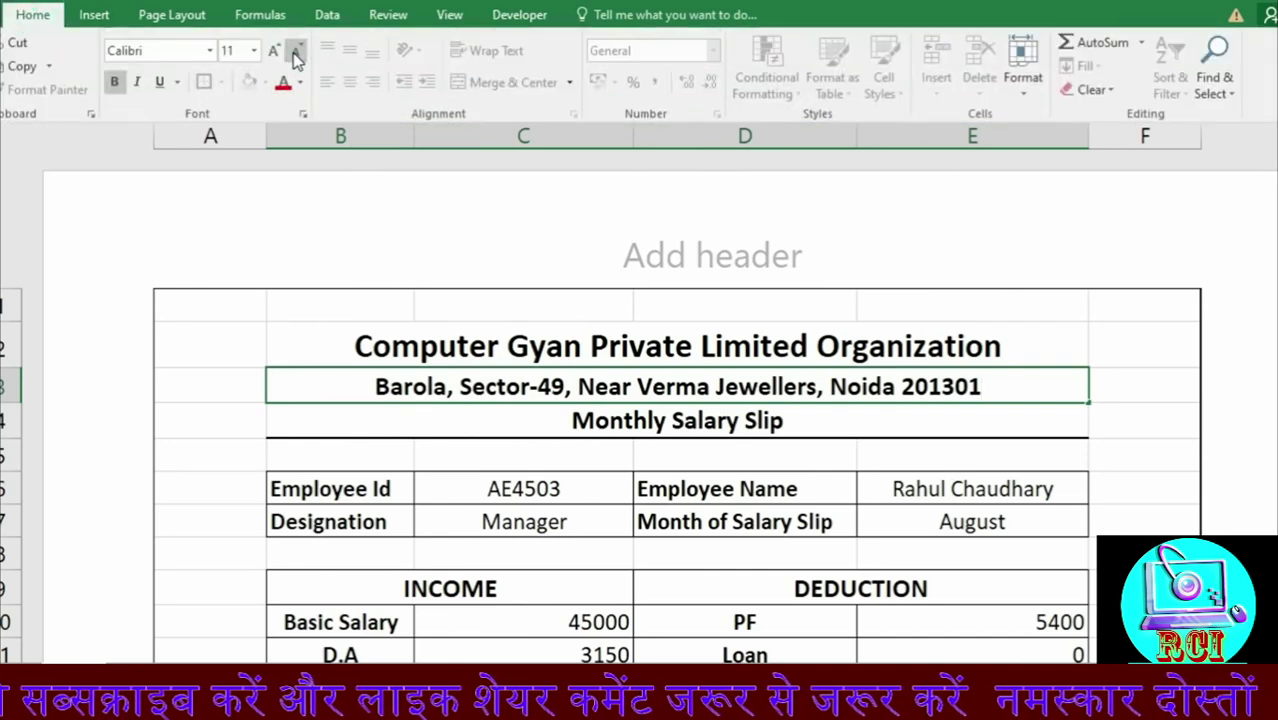
click(1145, 521)
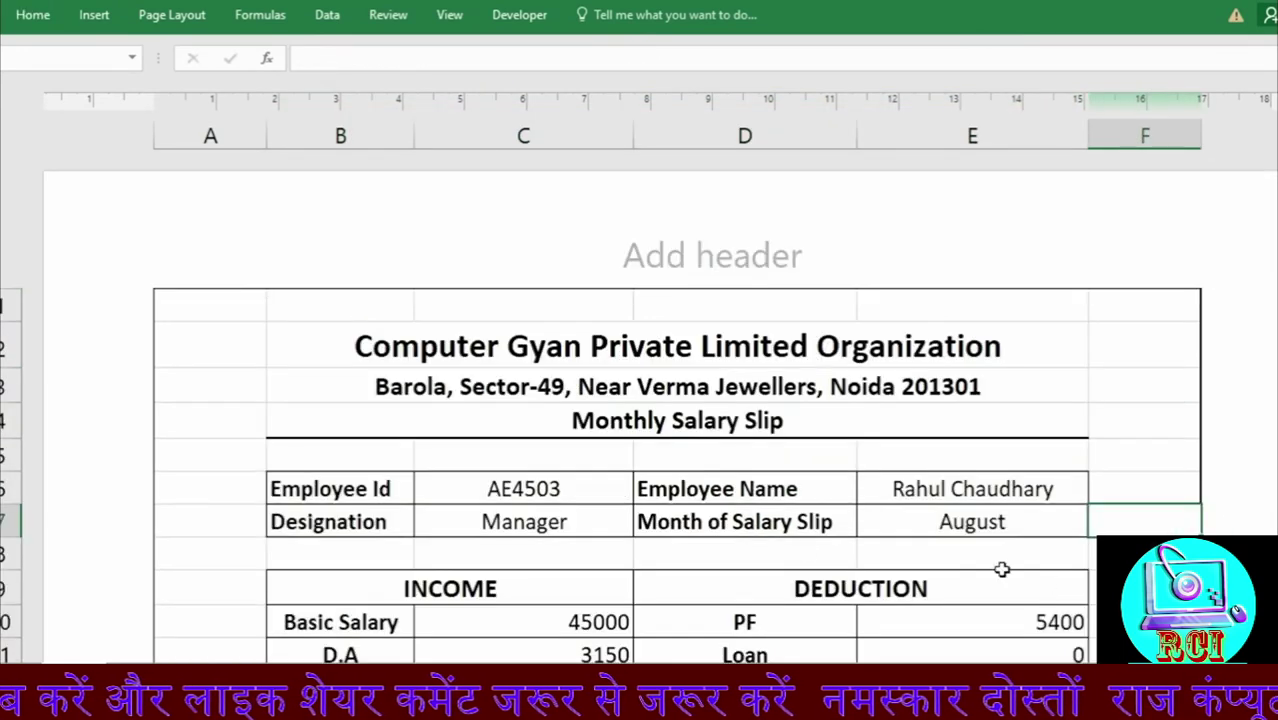
Step: Fill the INCOME and DEDUCTION heading cells in row 9 with the standard Green colour
scroll(545, 531, down, 2)
click(418, 346)
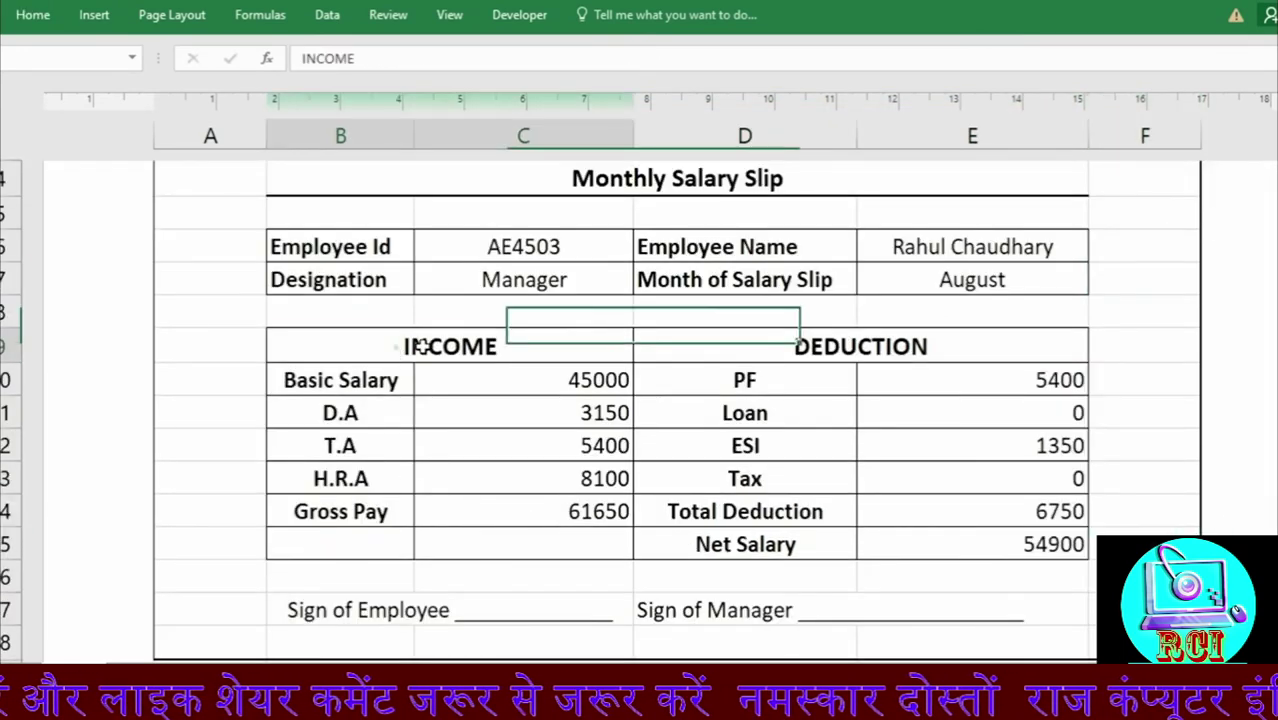
drag(418, 346, 862, 344)
click(30, 15)
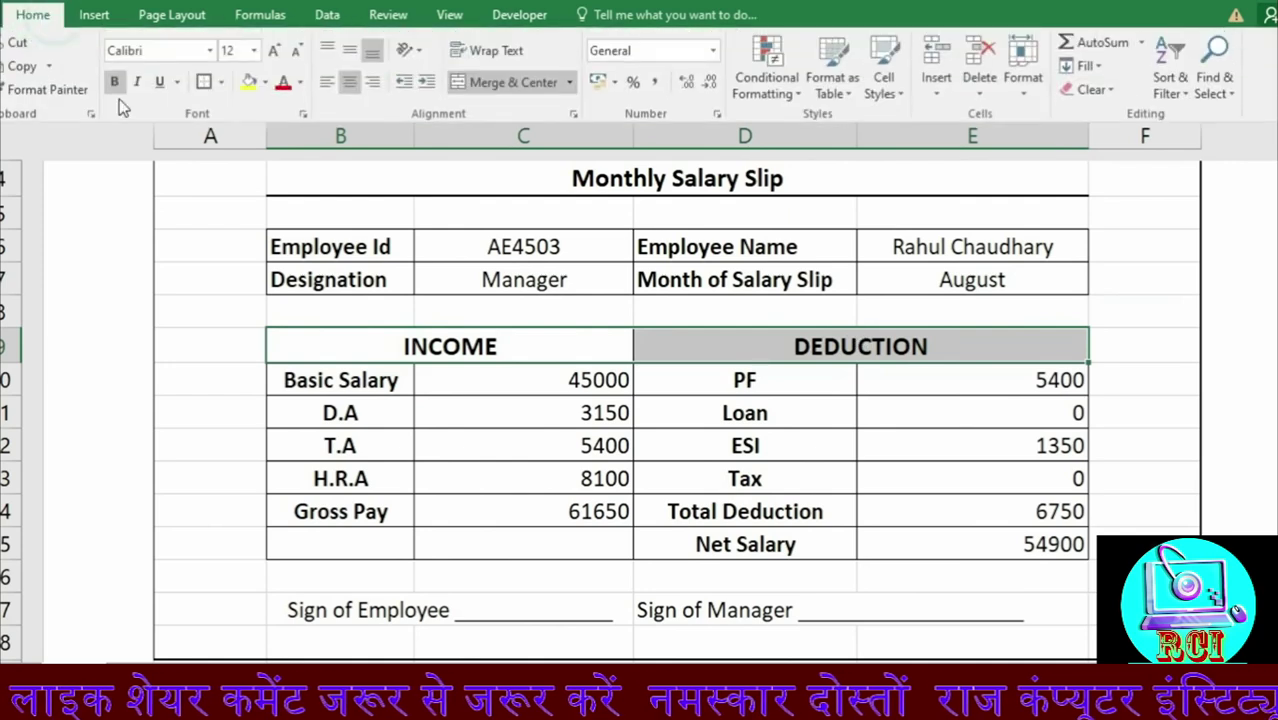
click(266, 84)
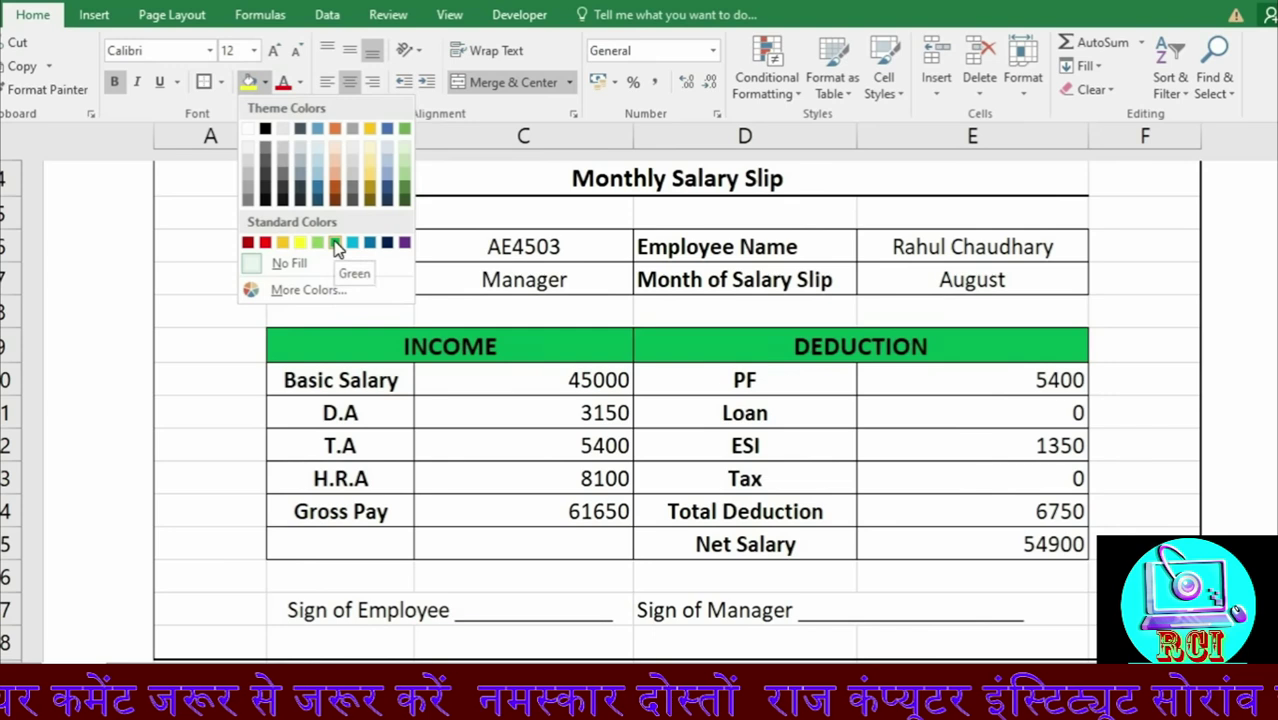
click(336, 244)
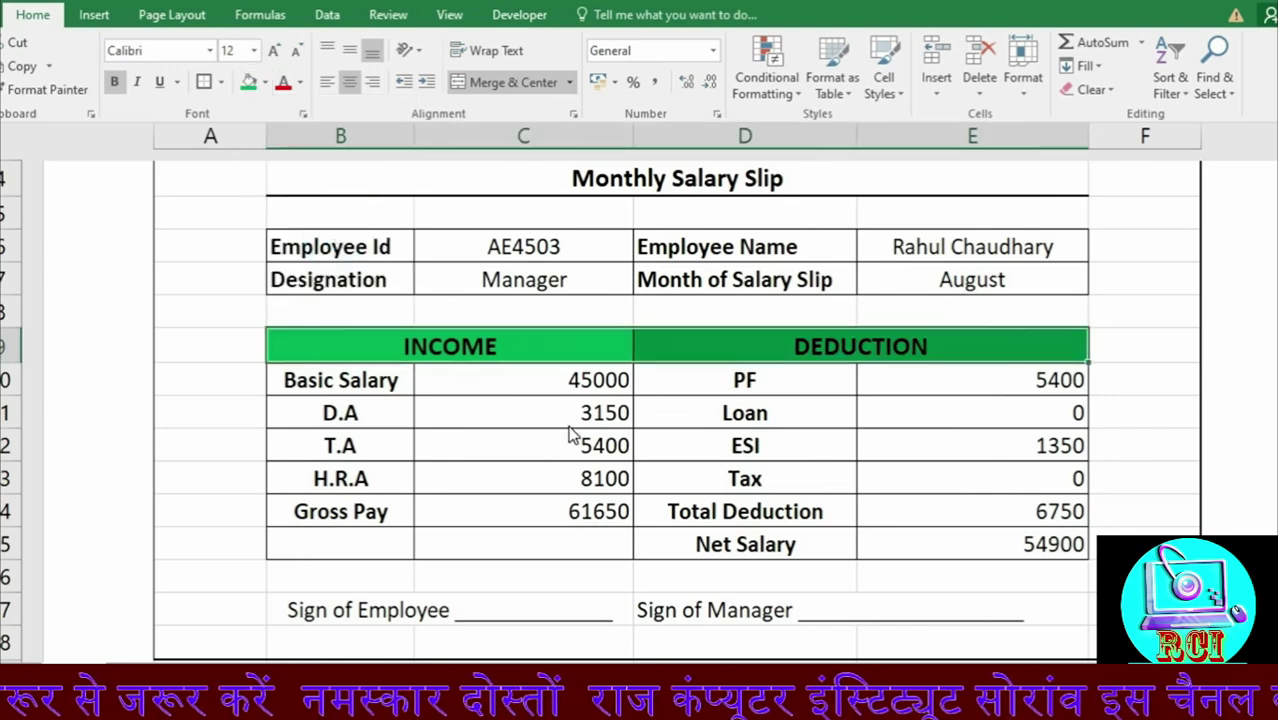
key(ctrl+F1)
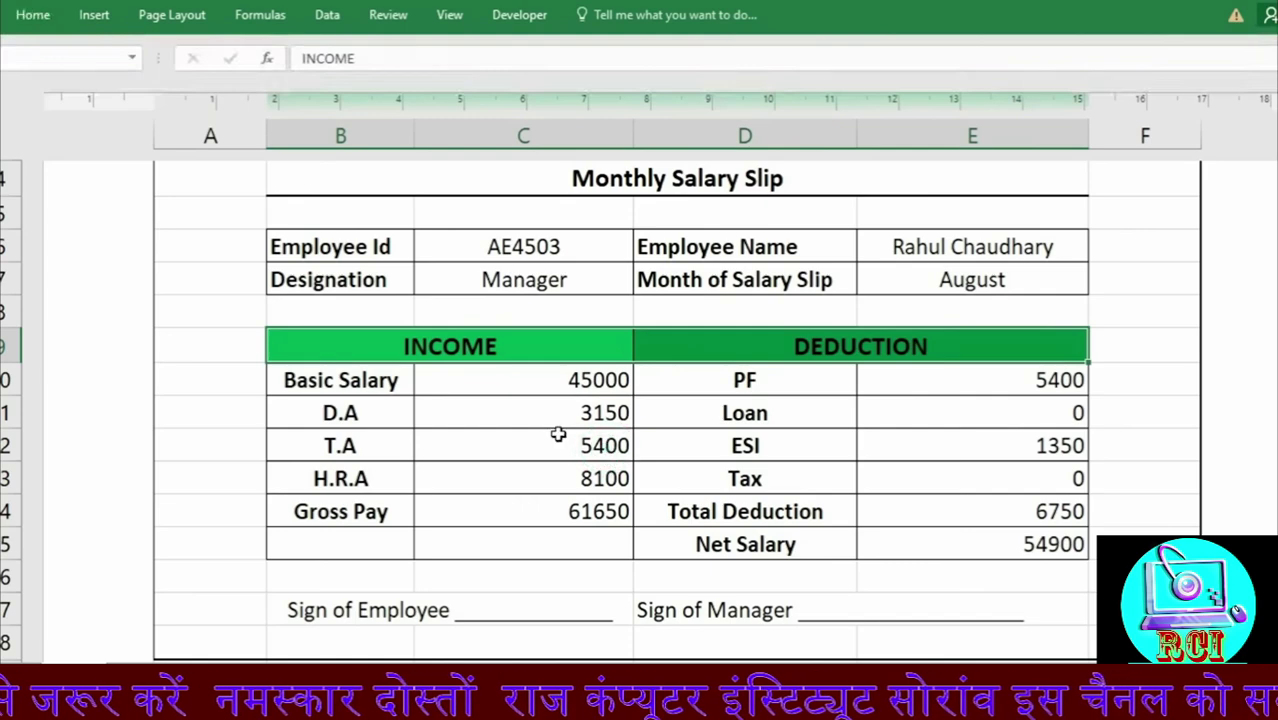
Step: Fill the title block B2:E4 green with the company name in yellow and the two lines below in white, and open the print preview
scroll(558, 434, up, 3)
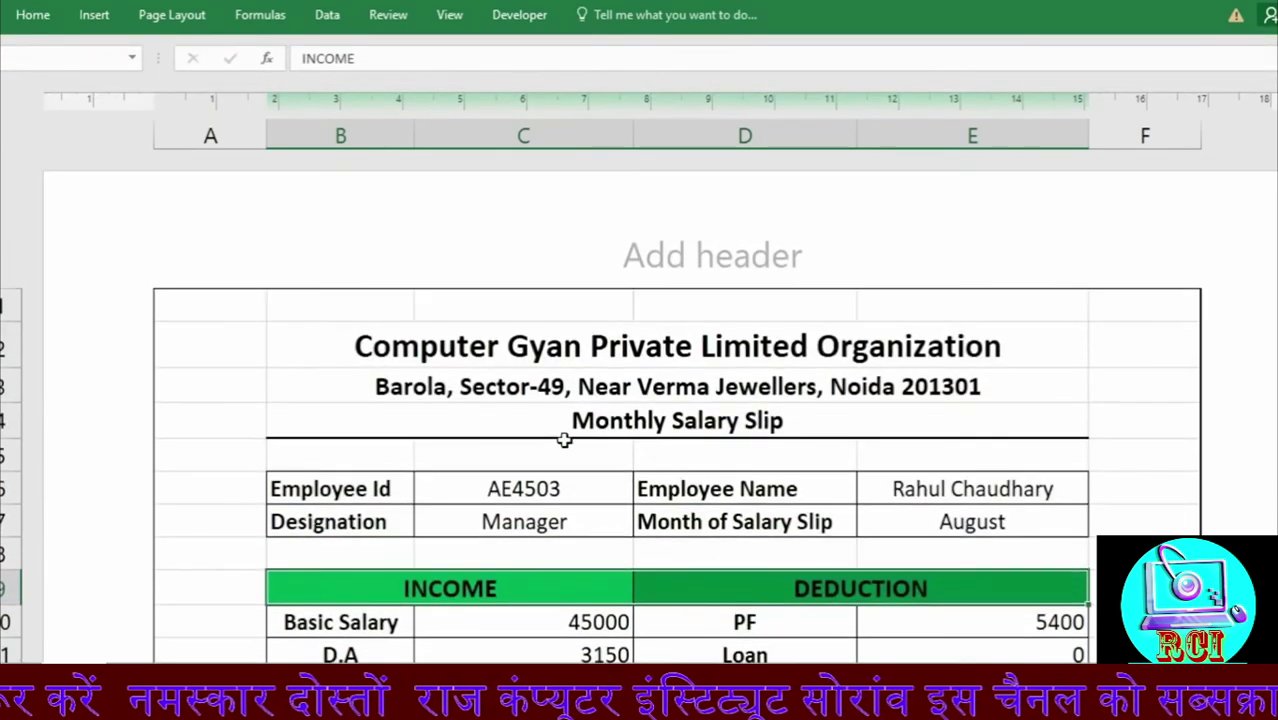
drag(490, 348, 518, 400)
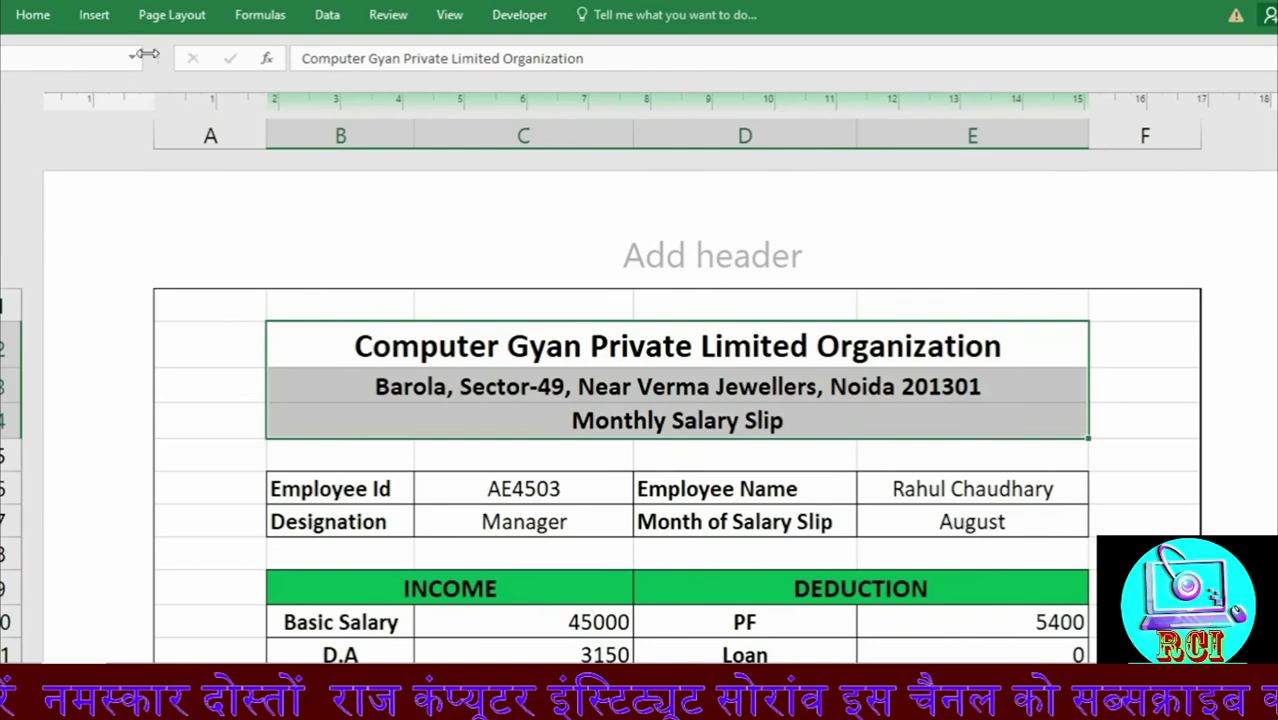
click(34, 14)
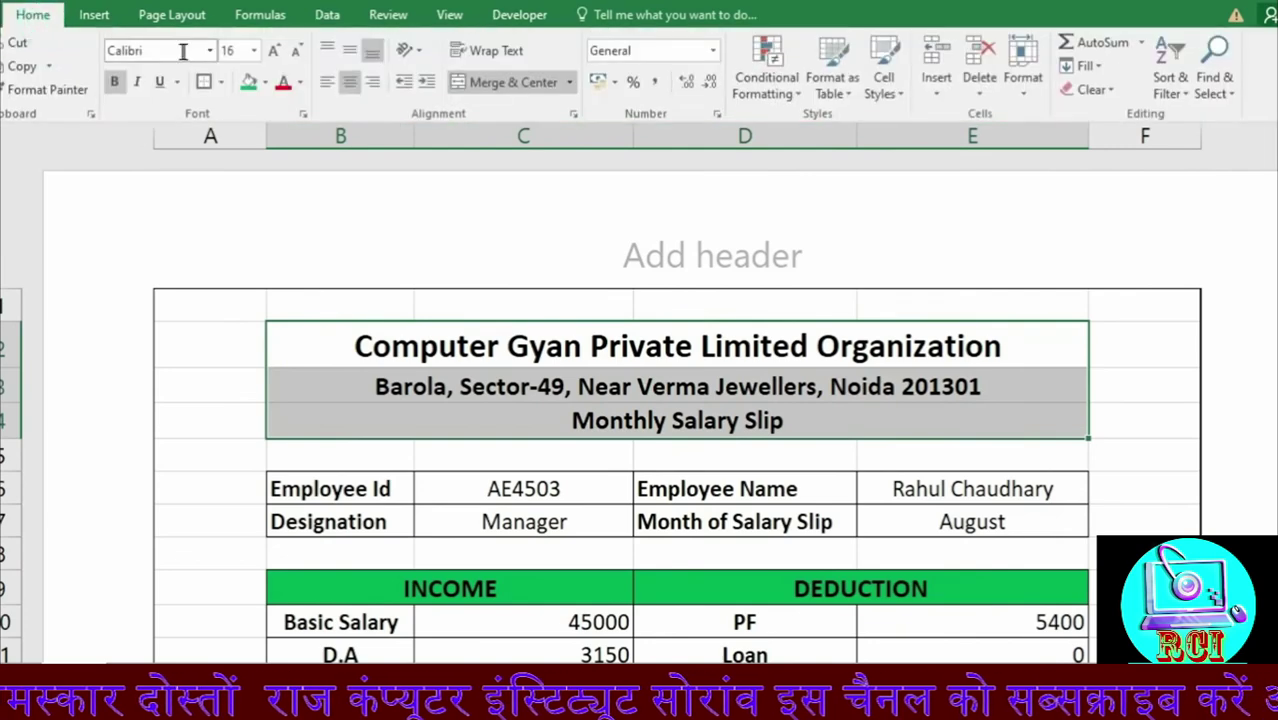
click(249, 82)
click(1145, 455)
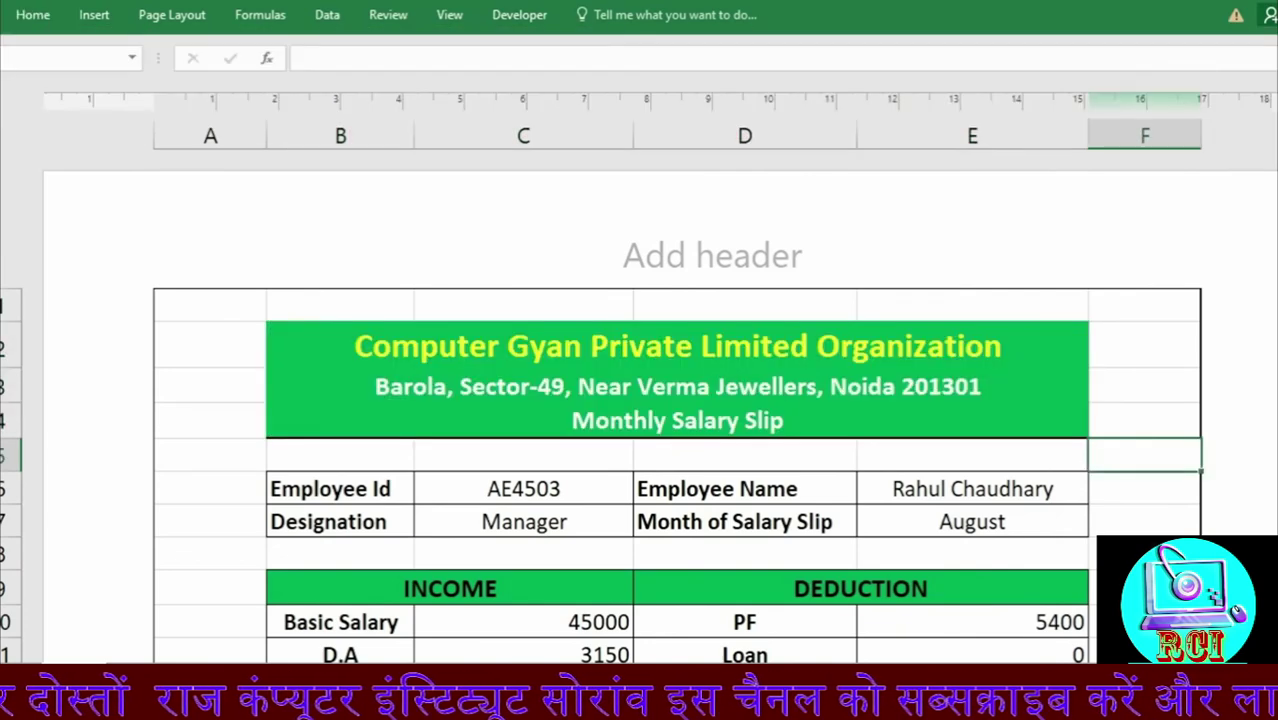
key(ctrl+p)
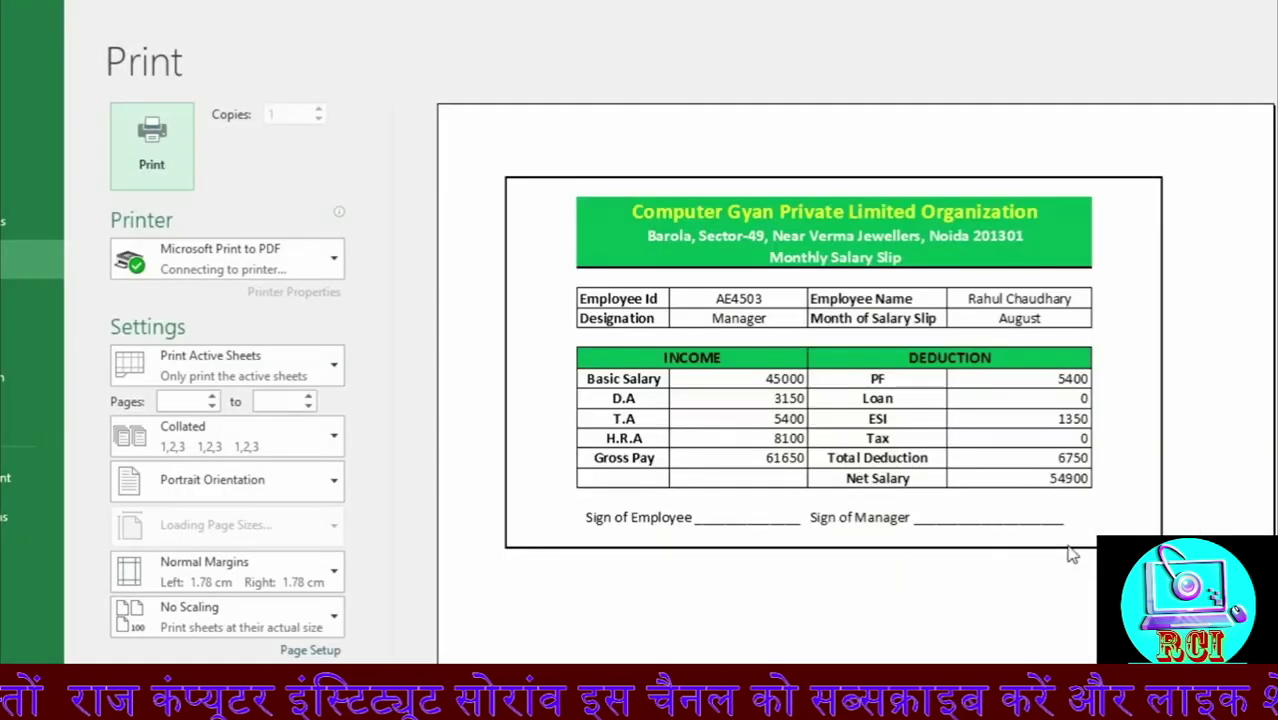